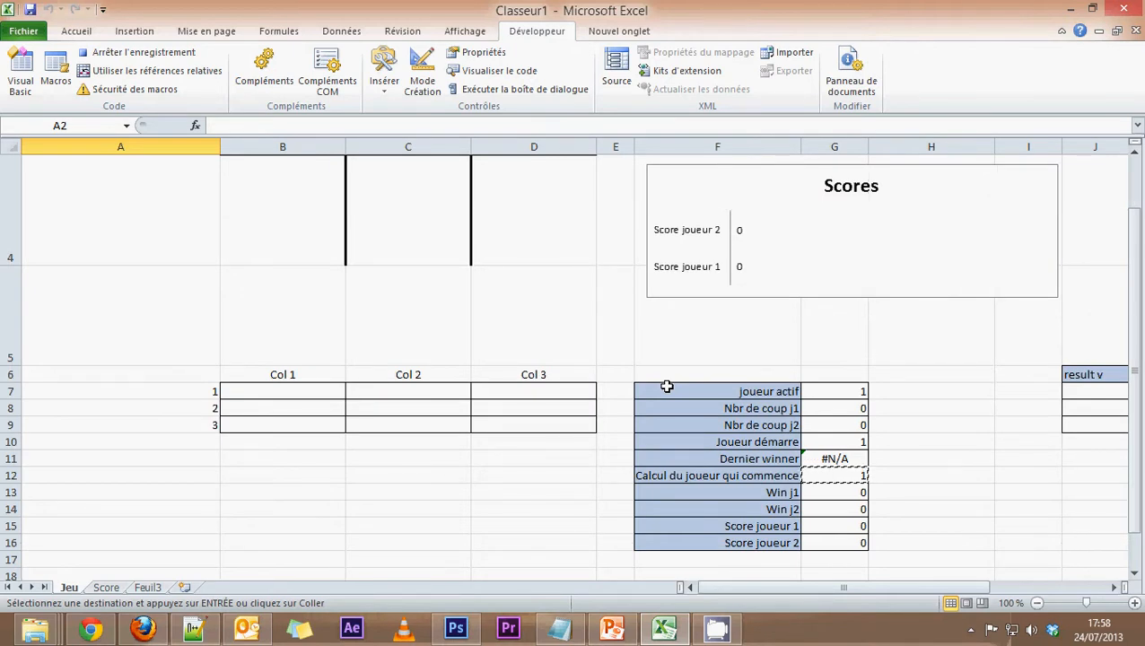
Step: Stop the macro recording in progress and delete the macro nouveaujeu from the workbook
{"action": "scroll", "coordinate": [667, 386], "scroll_direction": "up", "scroll_amount": 1}
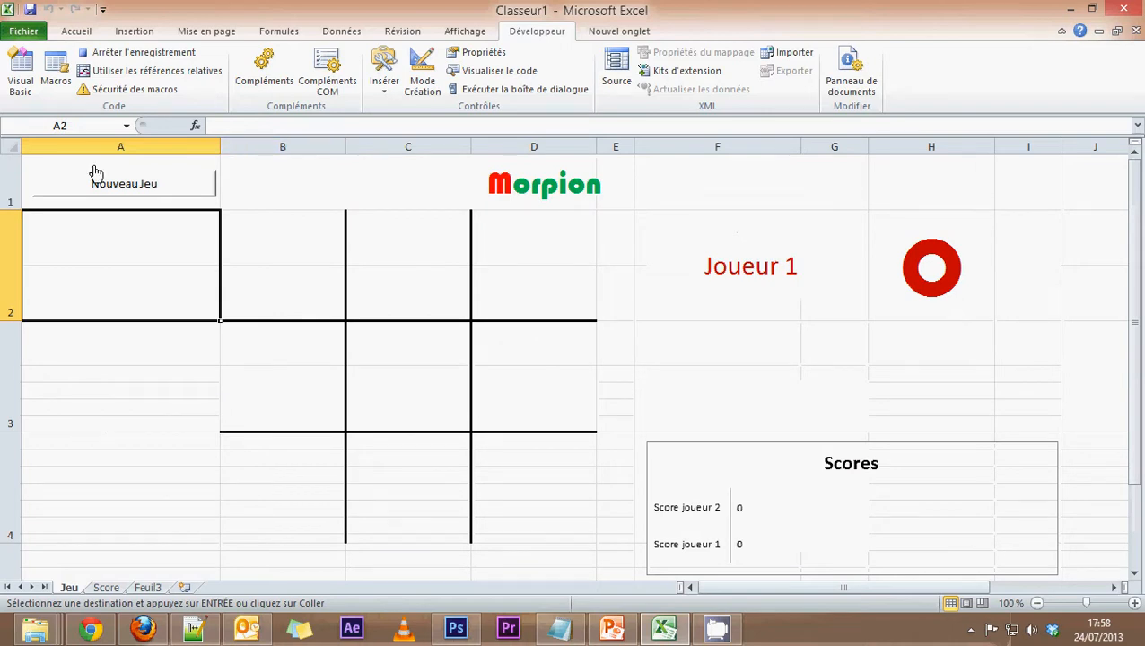
{"action": "left_click", "coordinate": [116, 53]}
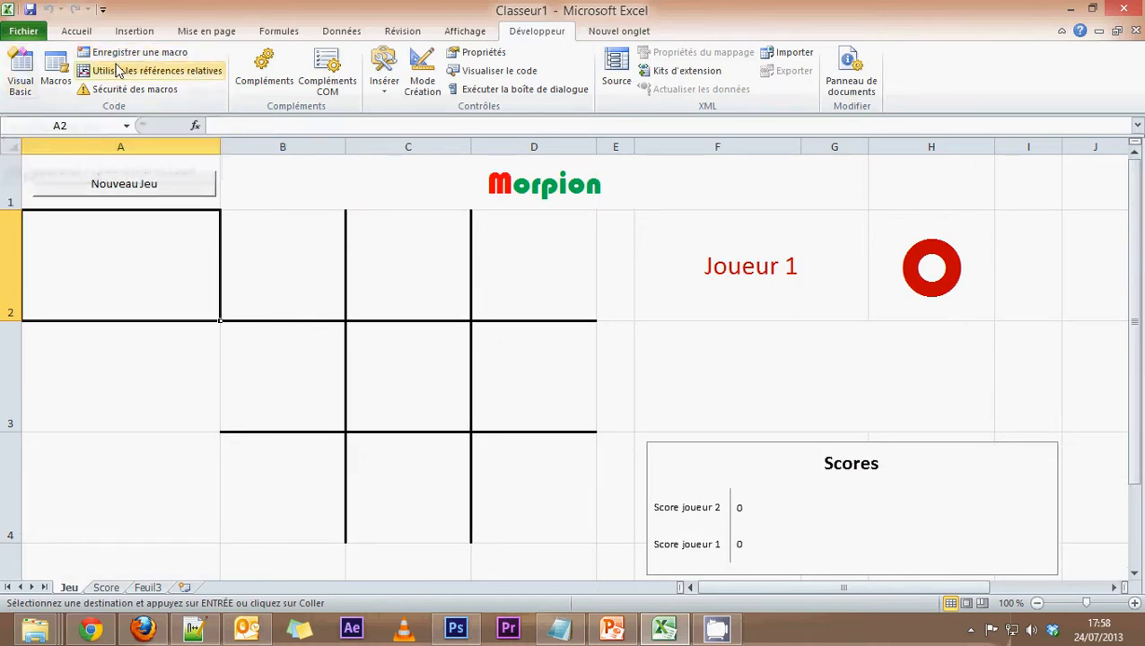
{"action": "left_click", "coordinate": [56, 79]}
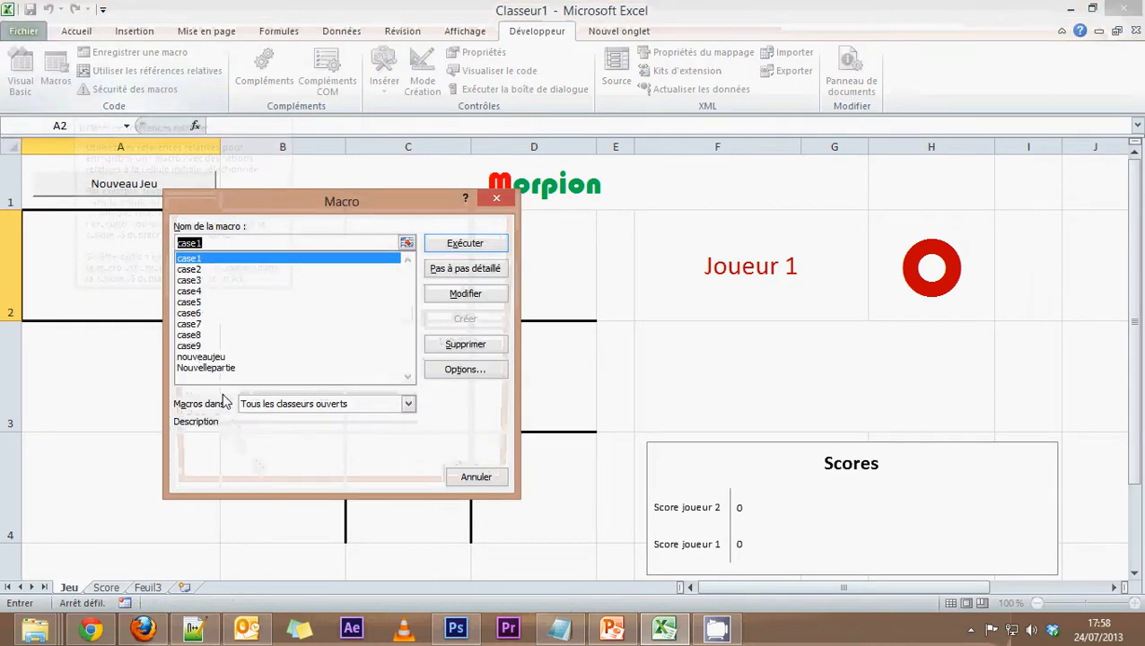
{"action": "left_click", "coordinate": [216, 357]}
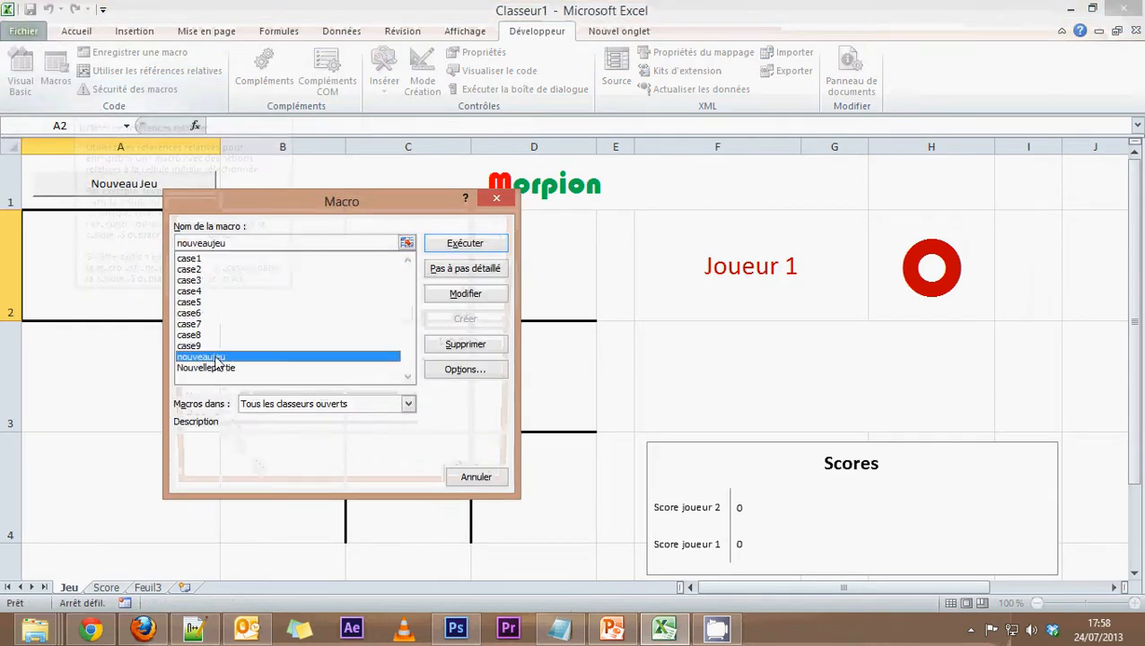
{"action": "left_click", "coordinate": [462, 348]}
{"action": "left_click", "coordinate": [550, 346]}
{"action": "left_click", "coordinate": [647, 376]}
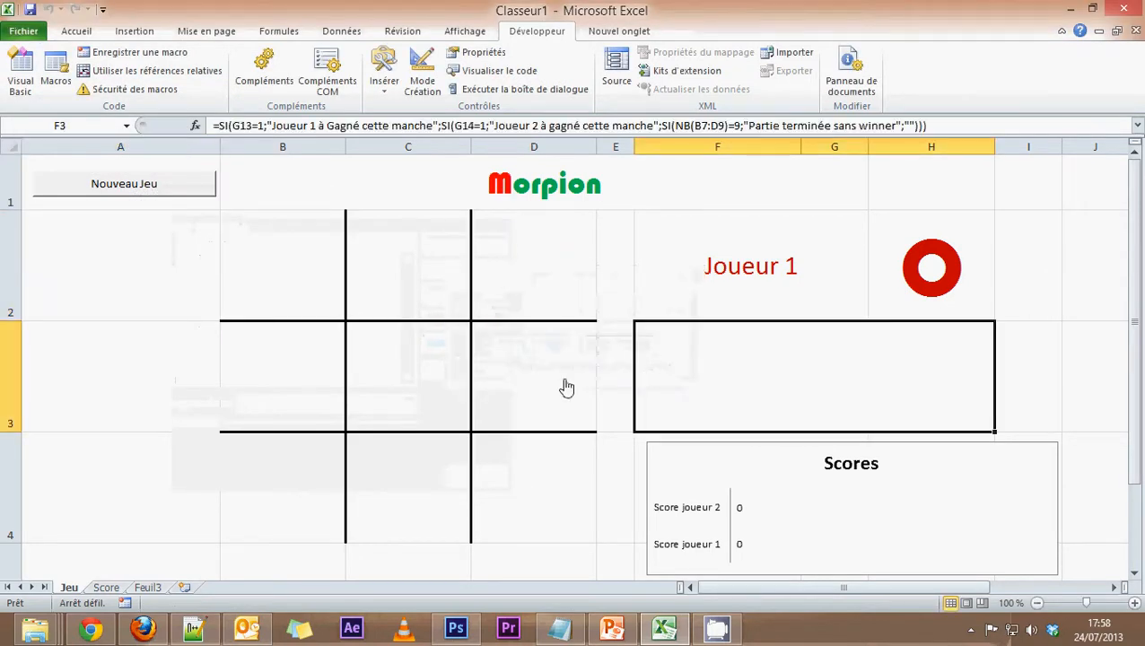
Step: Add the label "Gagnant" in cell F17, directly below "Score joueur 2"
{"action": "scroll", "coordinate": [508, 387], "scroll_direction": "down", "scroll_amount": 1}
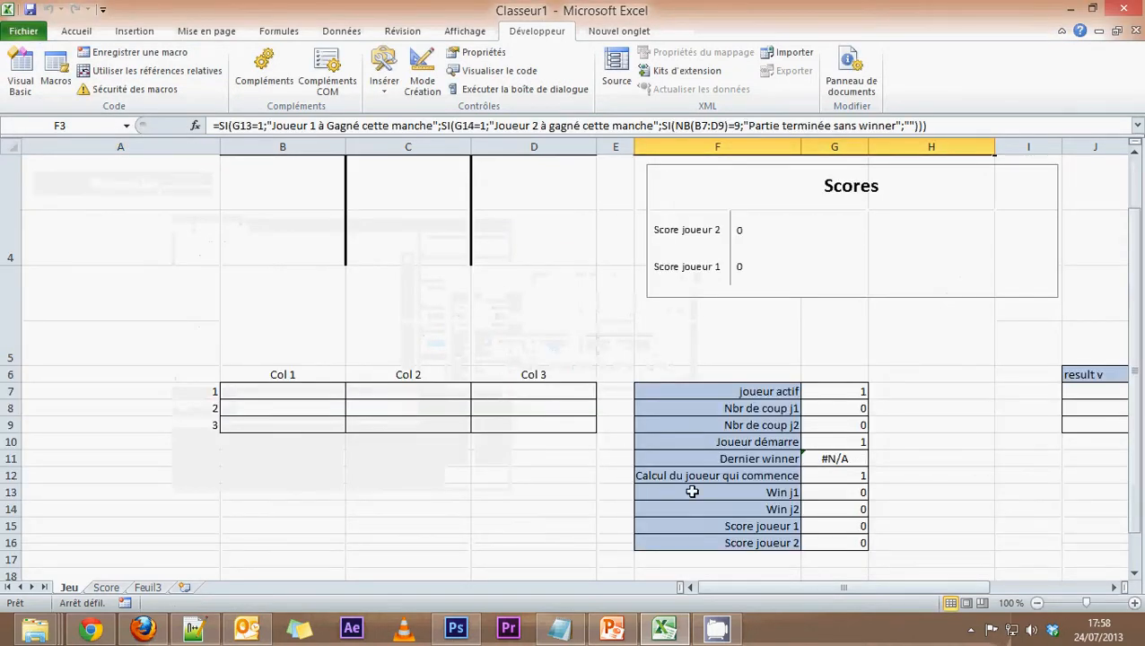
{"action": "scroll", "coordinate": [691, 493], "scroll_direction": "down", "scroll_amount": 1}
{"action": "left_click", "coordinate": [769, 332]}
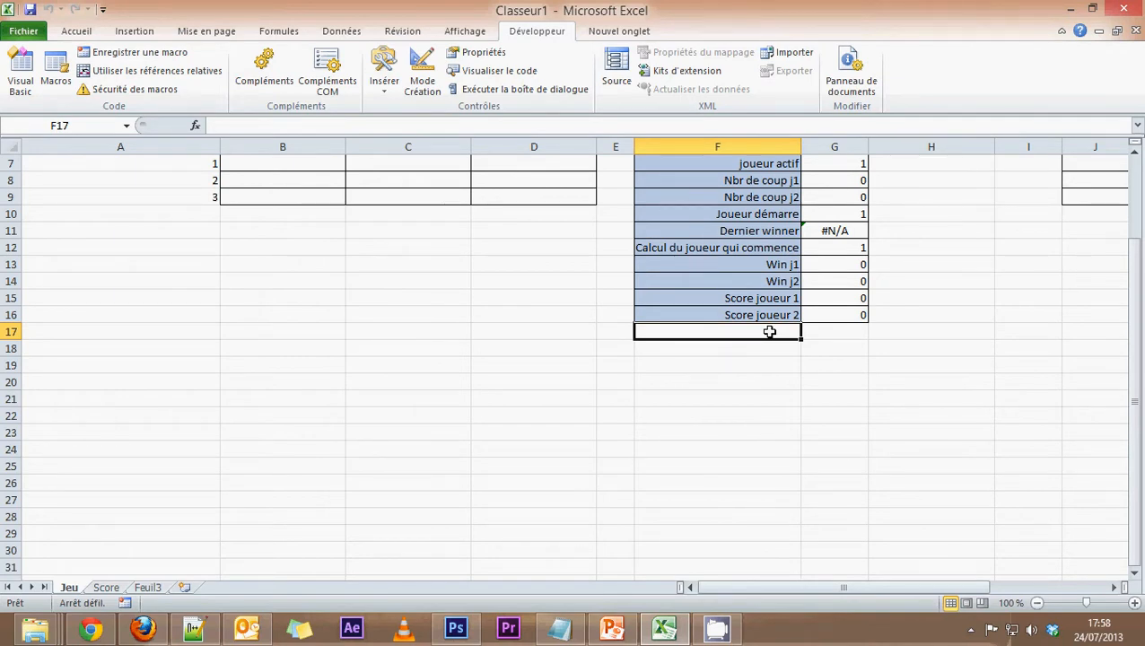
{"action": "type", "text": "Gagnan"}
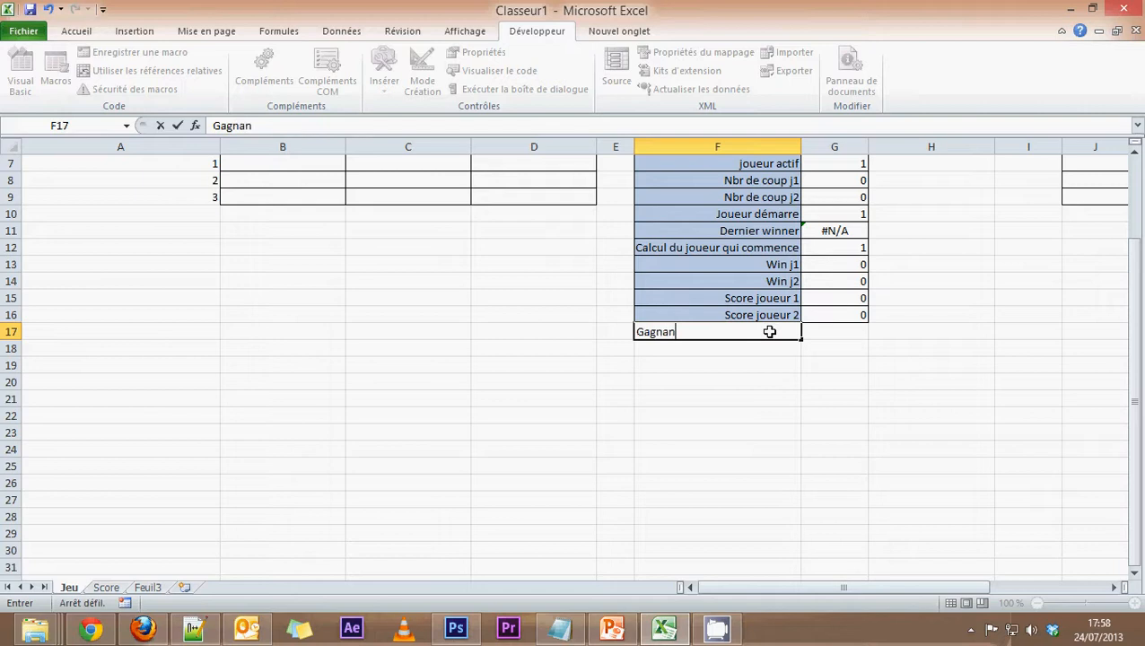
{"action": "type", "text": "t"}
Step: Enter the formula =si(G15+G16>0;1;0) in cell G17 to flag whether either player has scored
{"action": "left_click", "coordinate": [841, 334]}
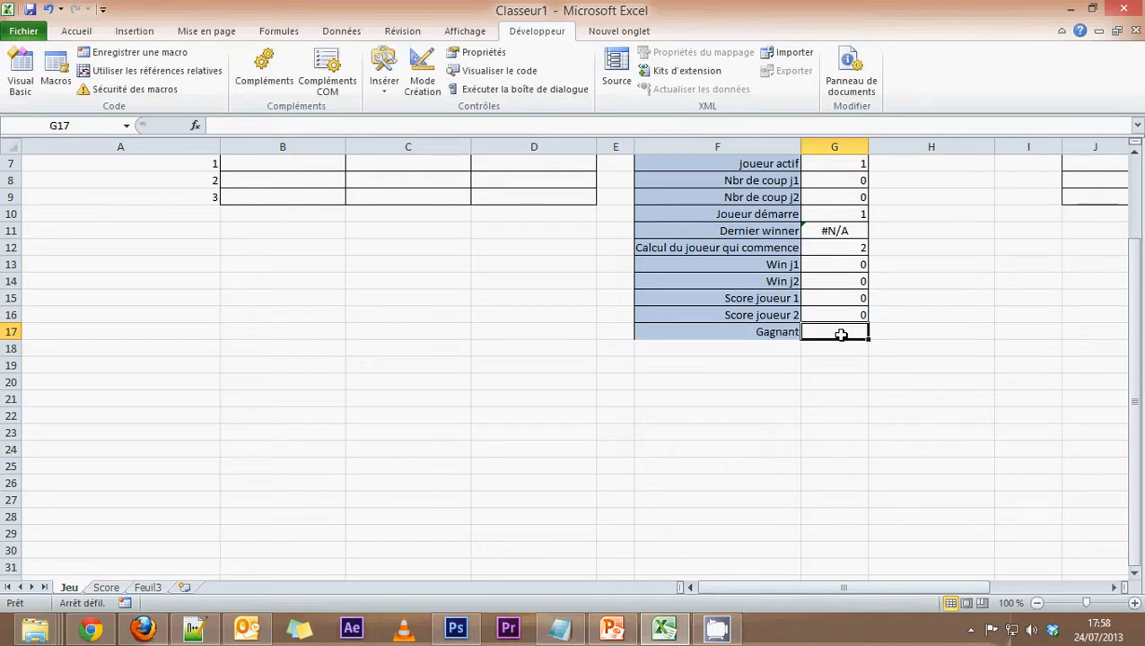
{"action": "type", "text": "=s"}
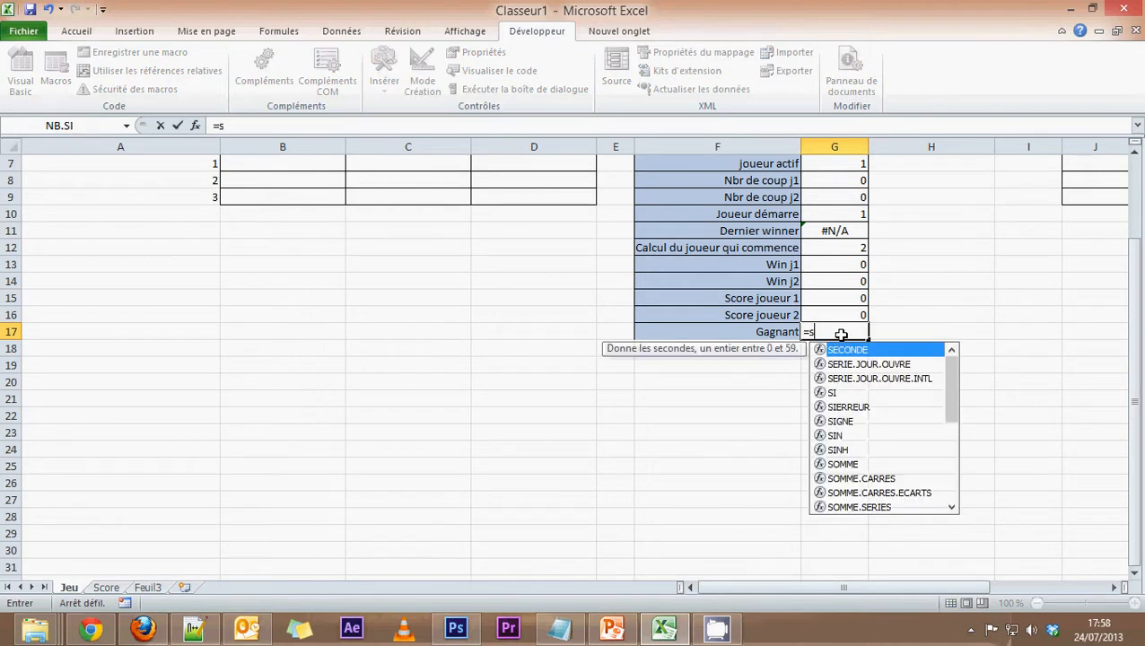
{"action": "type", "text": "i("}
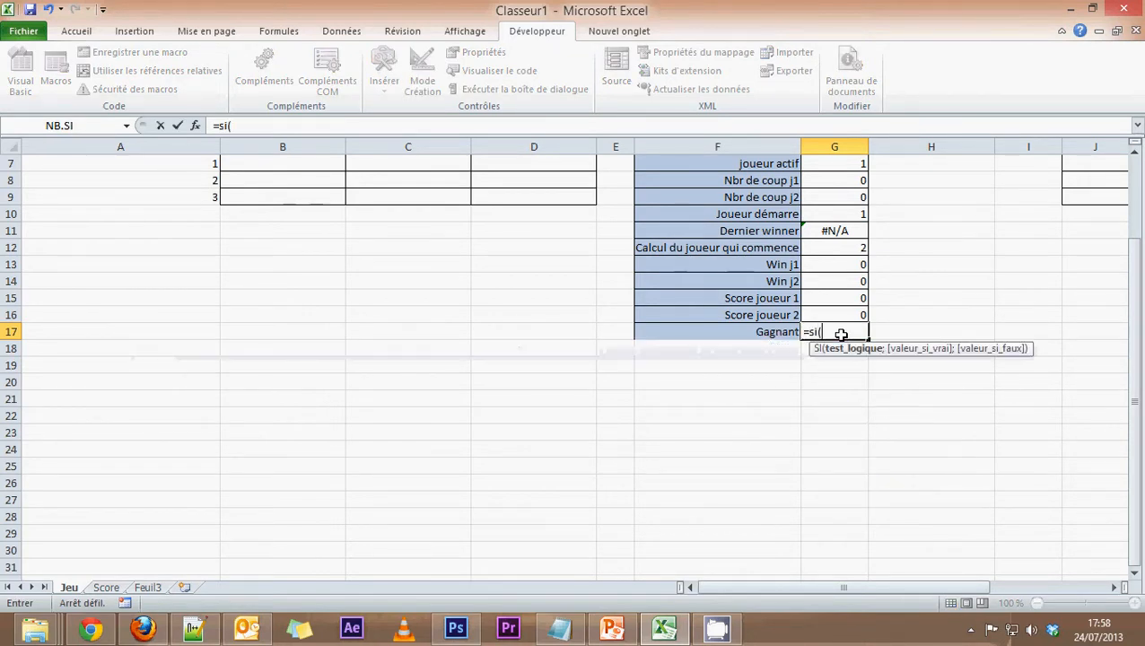
{"action": "left_click", "coordinate": [840, 299]}
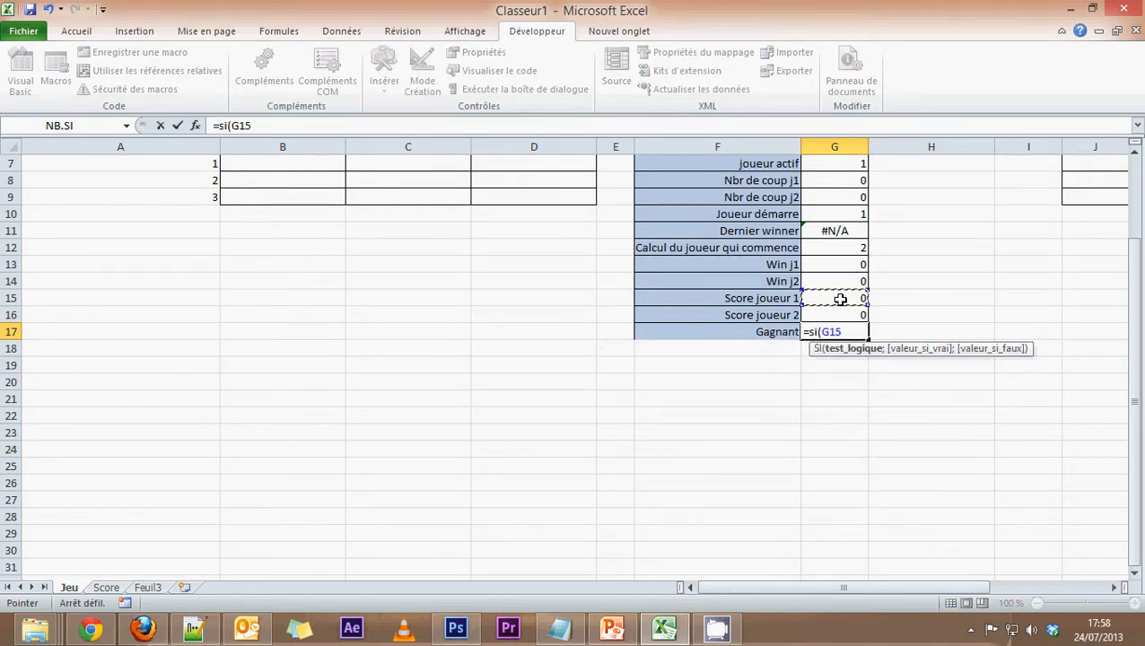
{"action": "type", "text": "+"}
{"action": "left_click", "coordinate": [835, 312]}
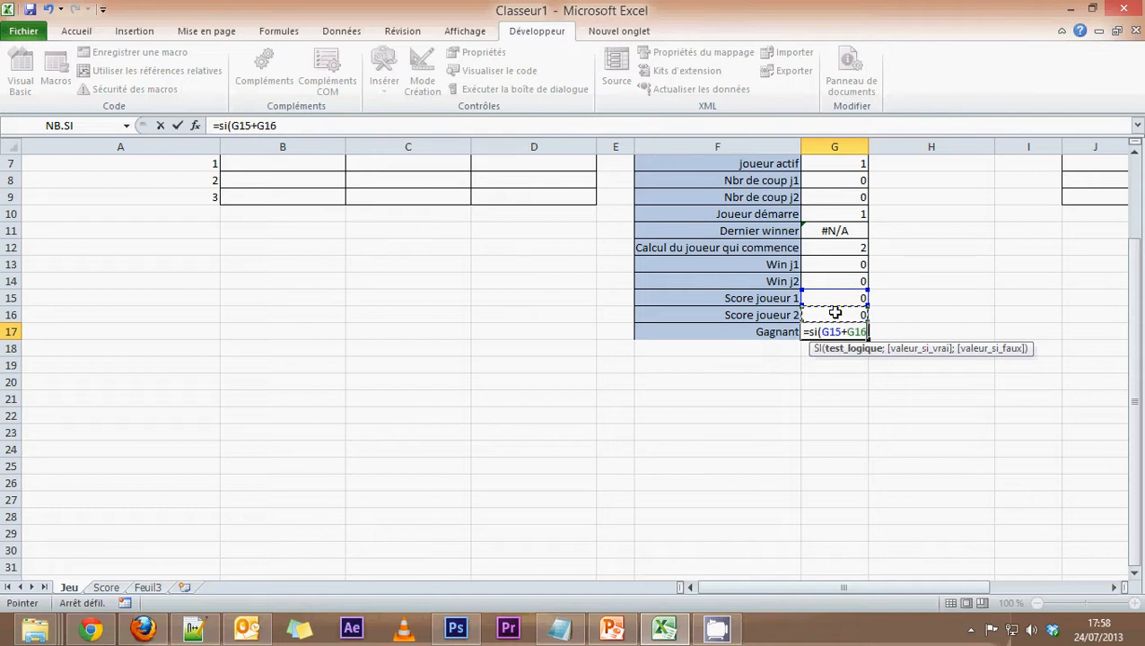
{"action": "type", "text": ">0;"}
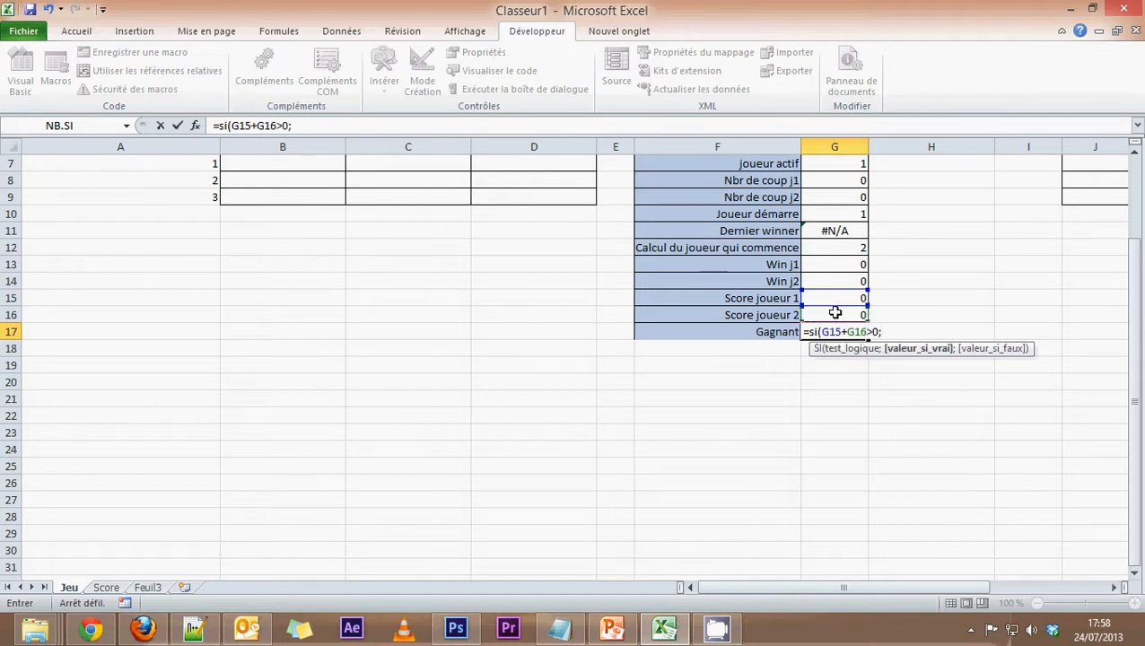
{"action": "type", "text": "1;0"}
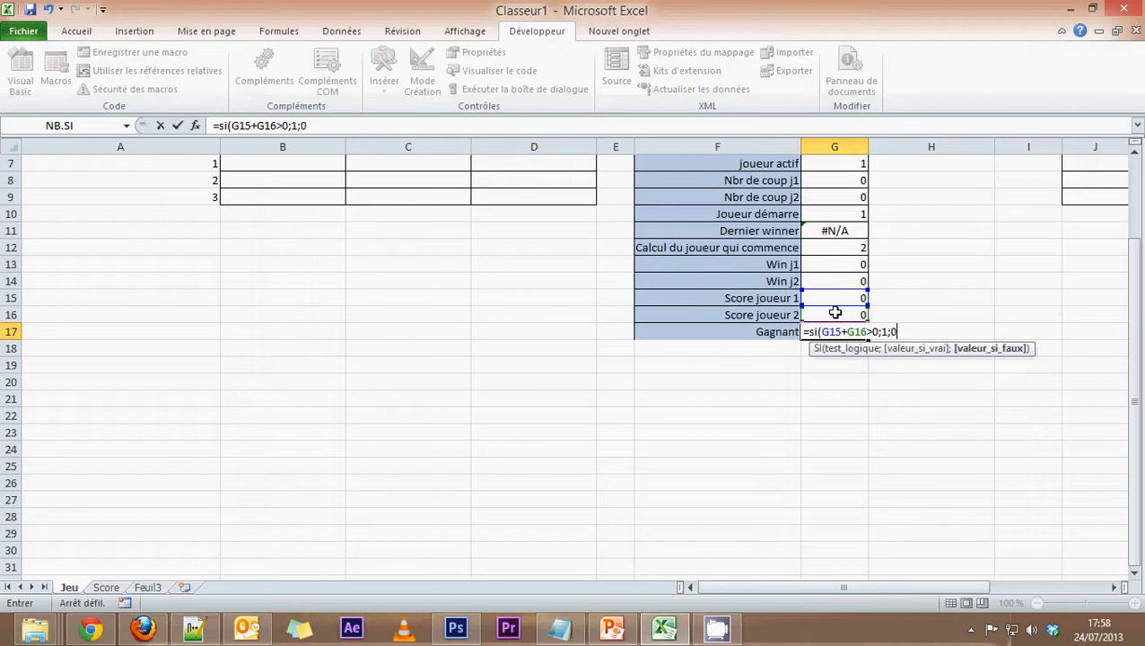
{"action": "type", "text": ")"}
{"action": "key", "text": "Return"}
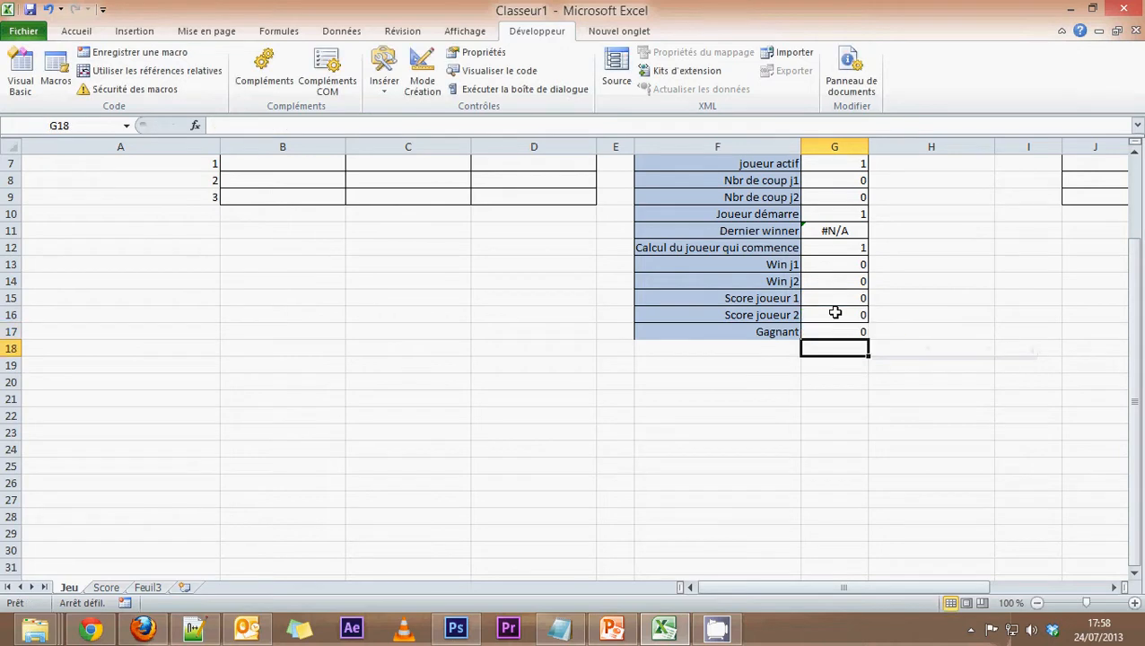
Step: Apply borders to all the cells in the range F17:G18
{"action": "left_click", "coordinate": [756, 348]}
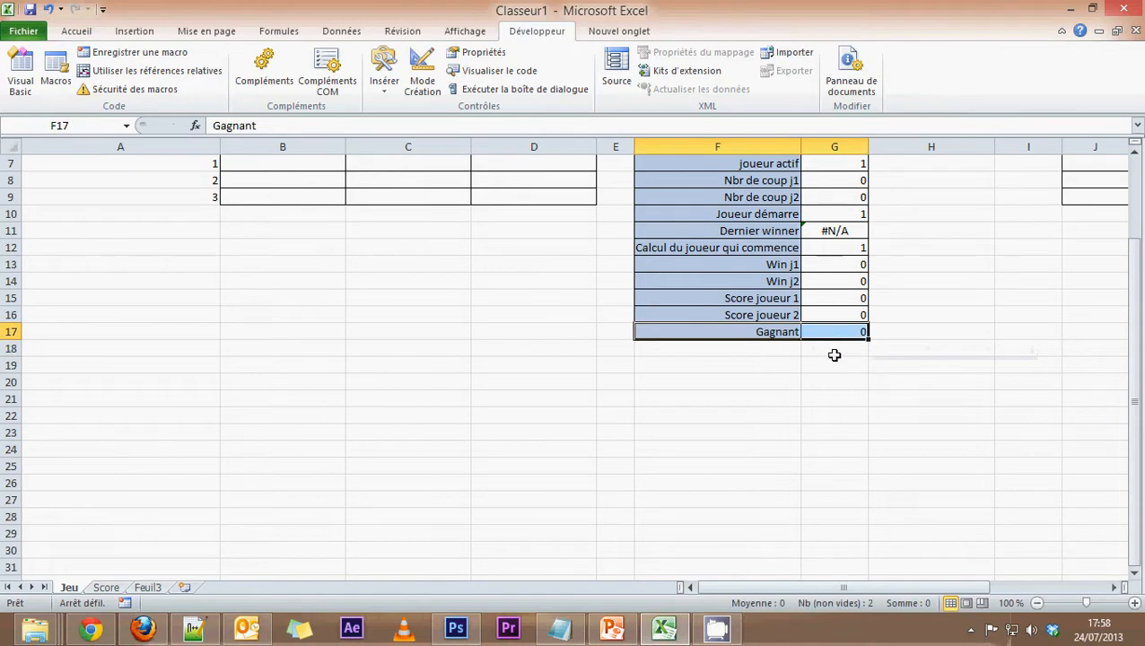
{"action": "left_click_drag", "start_coordinate": [835, 353], "coordinate": [726, 335]}
{"action": "scroll", "coordinate": [103, 61], "scroll_direction": "up", "scroll_amount": 7}
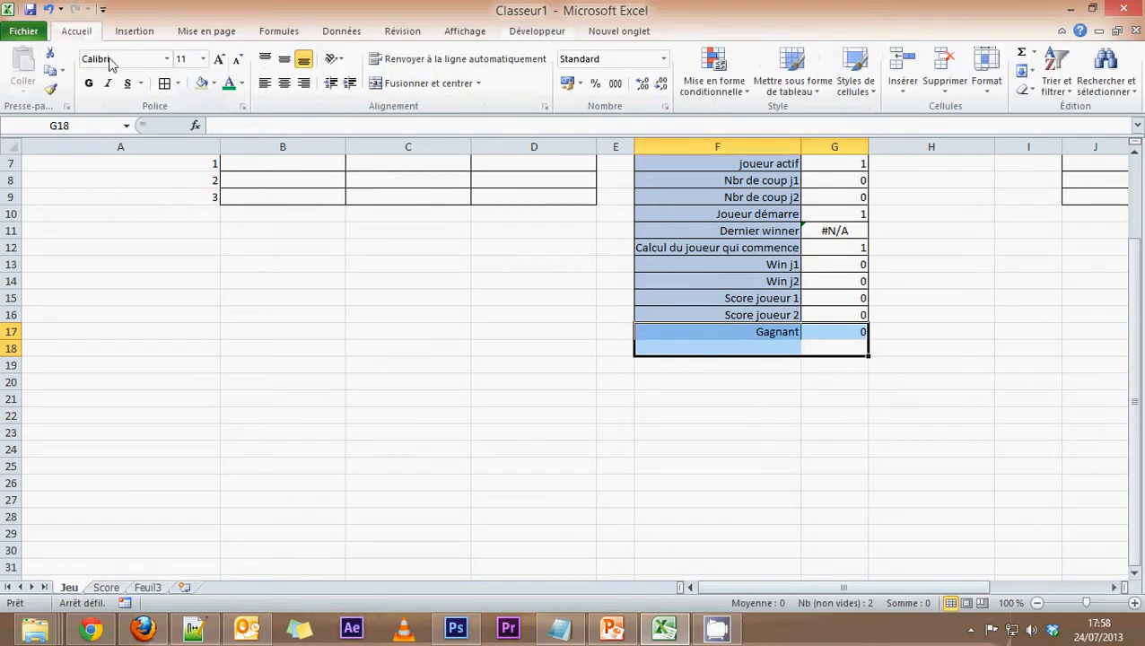
Step: Add the label "Winner du jeu" in cell F18 and align it to the right of the cell
{"action": "left_click", "coordinate": [779, 350]}
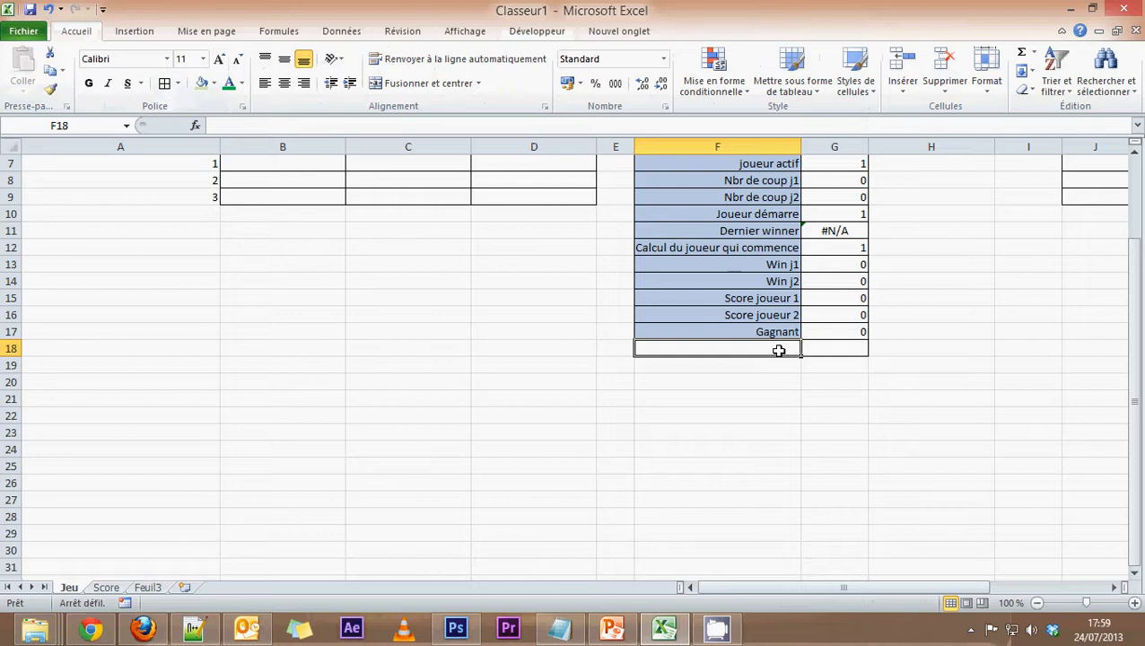
{"action": "type", "text": "Ga"}
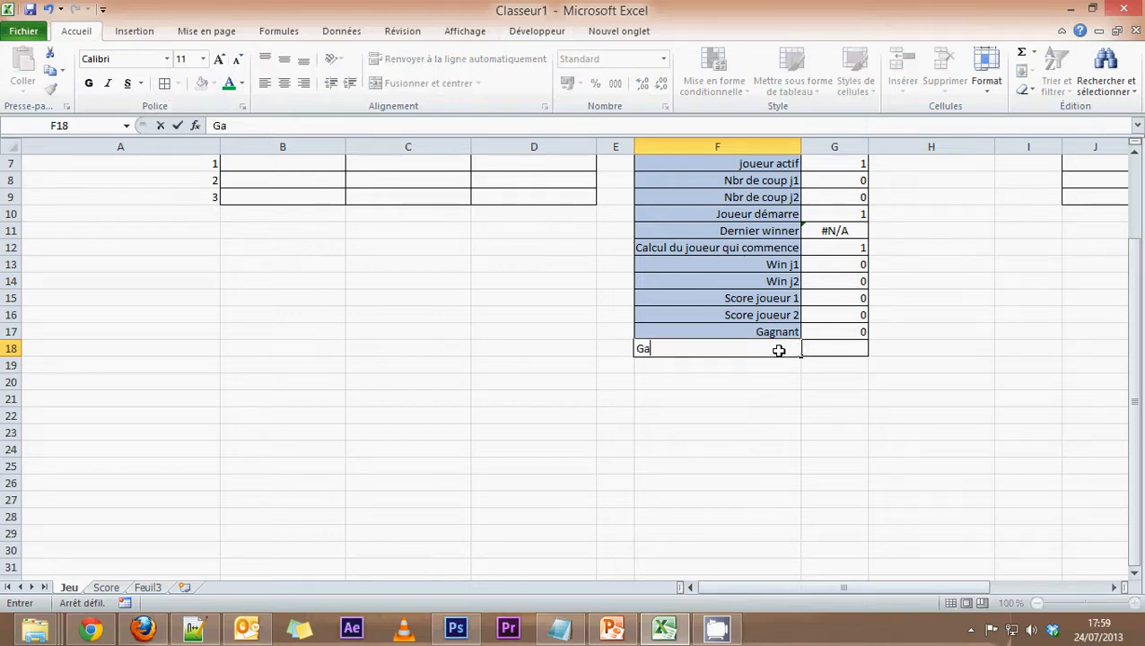
{"action": "type", "text": "gna"}
{"action": "key", "text": "BackSpace"}
{"action": "key", "text": "BackSpace"}
{"action": "key", "text": "BackSpace"}
{"action": "key", "text": "BackSpace"}
{"action": "key", "text": "BackSpace"}
{"action": "key", "text": "BackSpace"}
{"action": "type", "text": "Winner du jeu"}
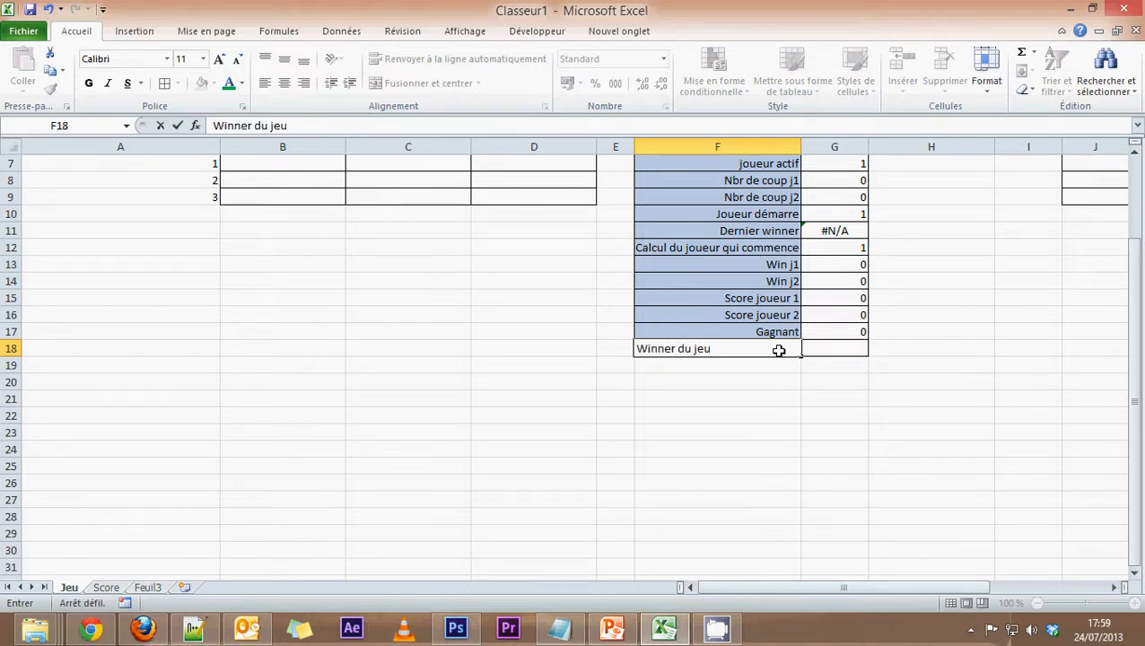
{"action": "left_click", "coordinate": [812, 347]}
{"action": "left_click", "coordinate": [762, 351]}
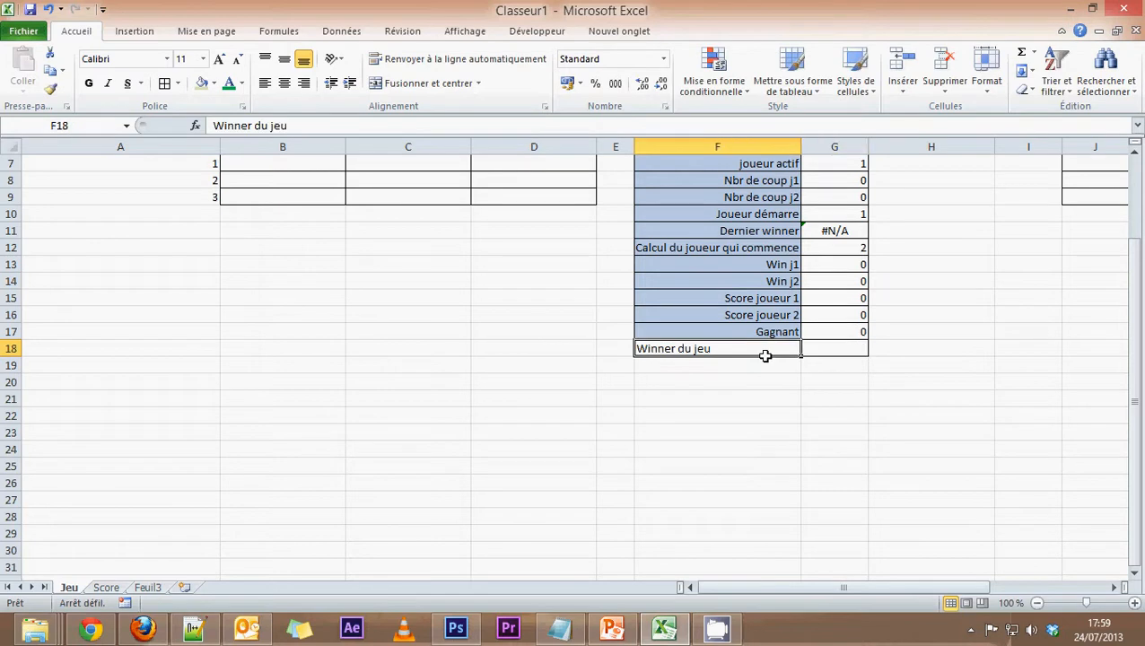
{"action": "left_click", "coordinate": [304, 82]}
Step: Enter the formula =si(G17=1;si(G15>0;1;2);0) in cell G18 to work out which player won the game
{"action": "left_click", "coordinate": [824, 348]}
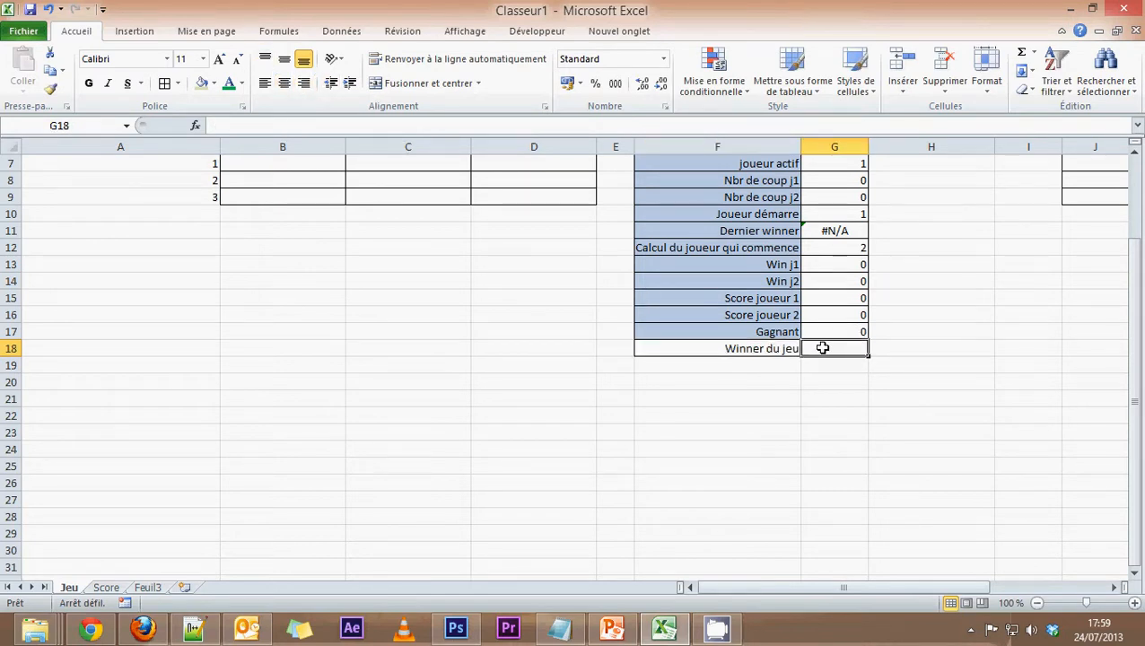
{"action": "type", "text": "="}
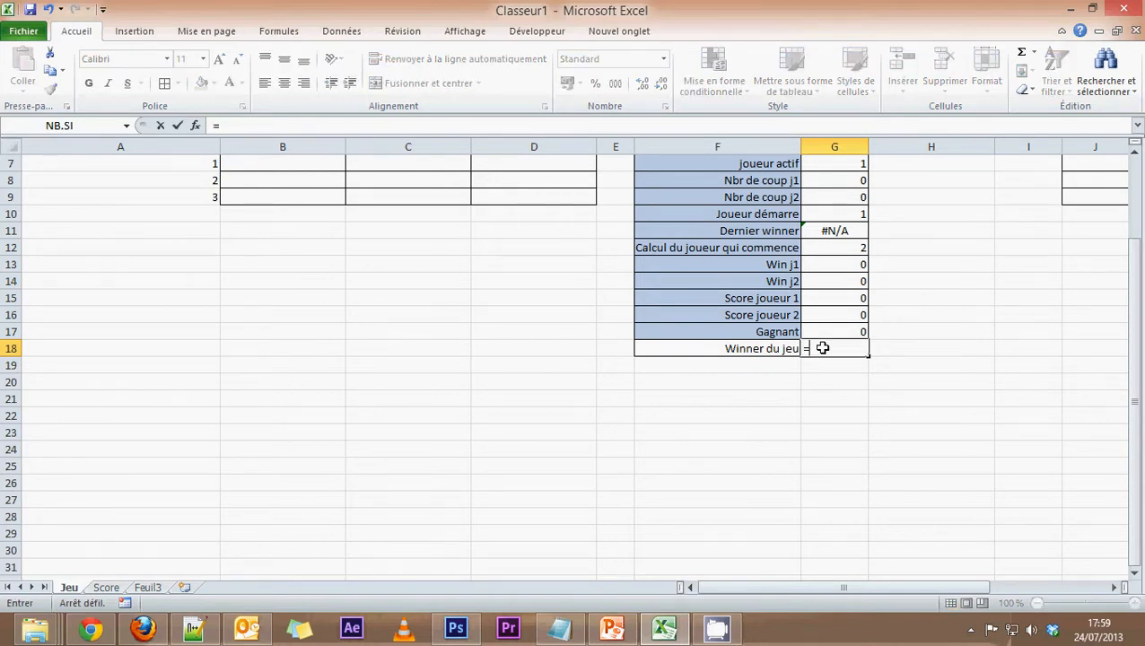
{"action": "type", "text": "si("}
{"action": "left_click", "coordinate": [836, 332]}
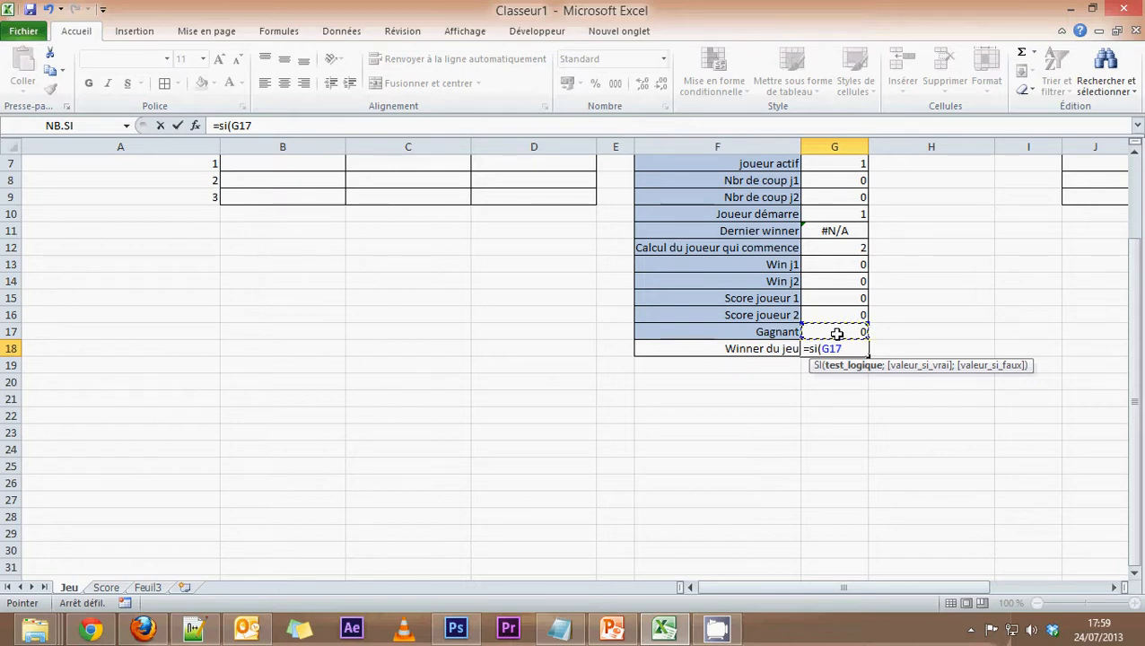
{"action": "type", "text": "=1"}
{"action": "type", "text": ";"}
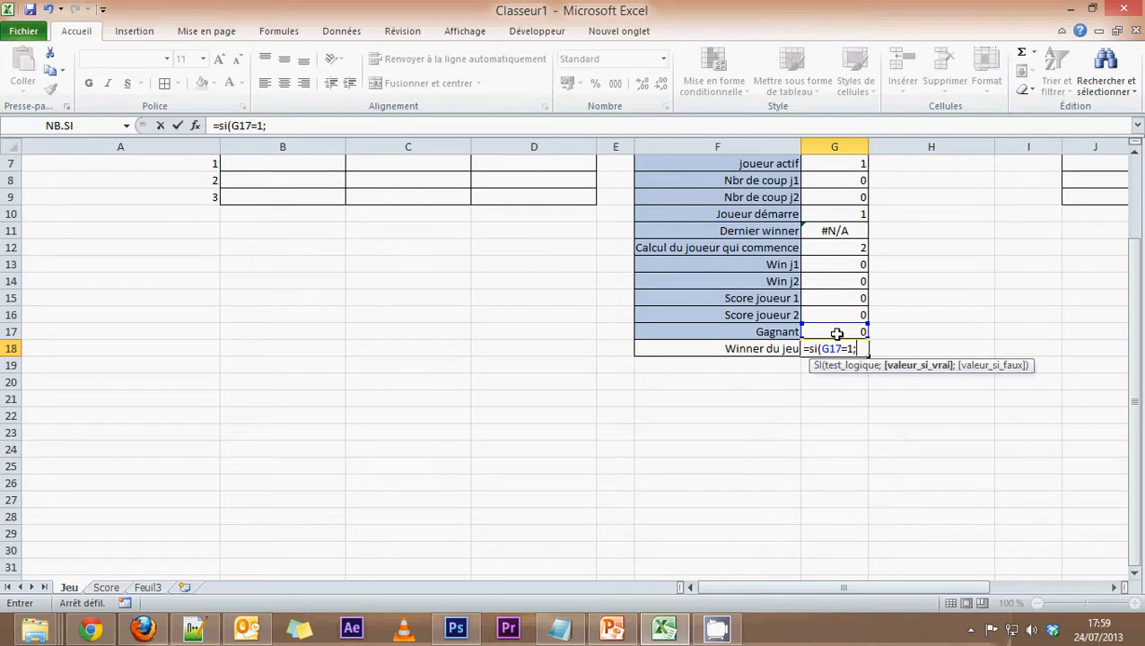
{"action": "type", "text": "si"}
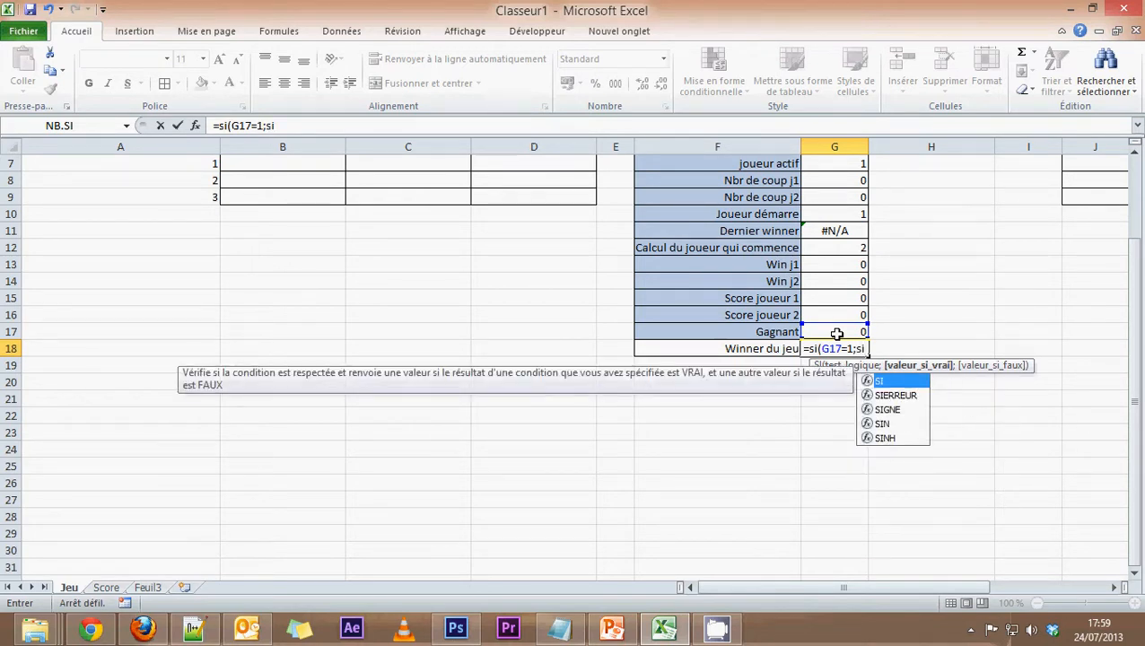
{"action": "type", "text": "("}
{"action": "left_click", "coordinate": [845, 298]}
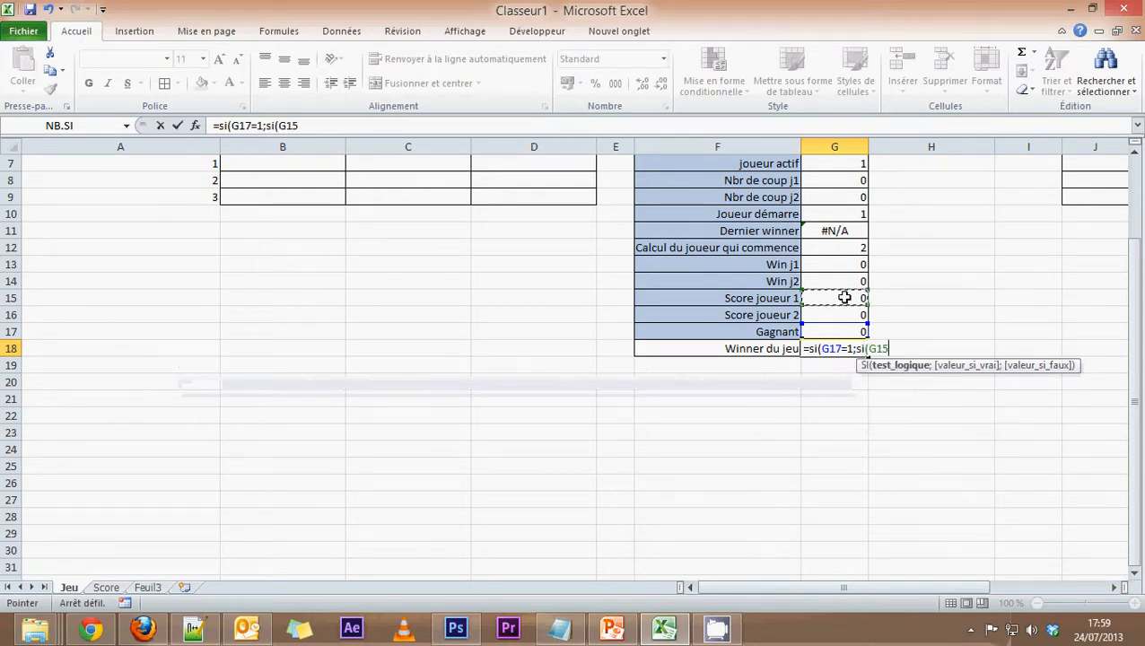
{"action": "type", "text": "=1;si(G15"}
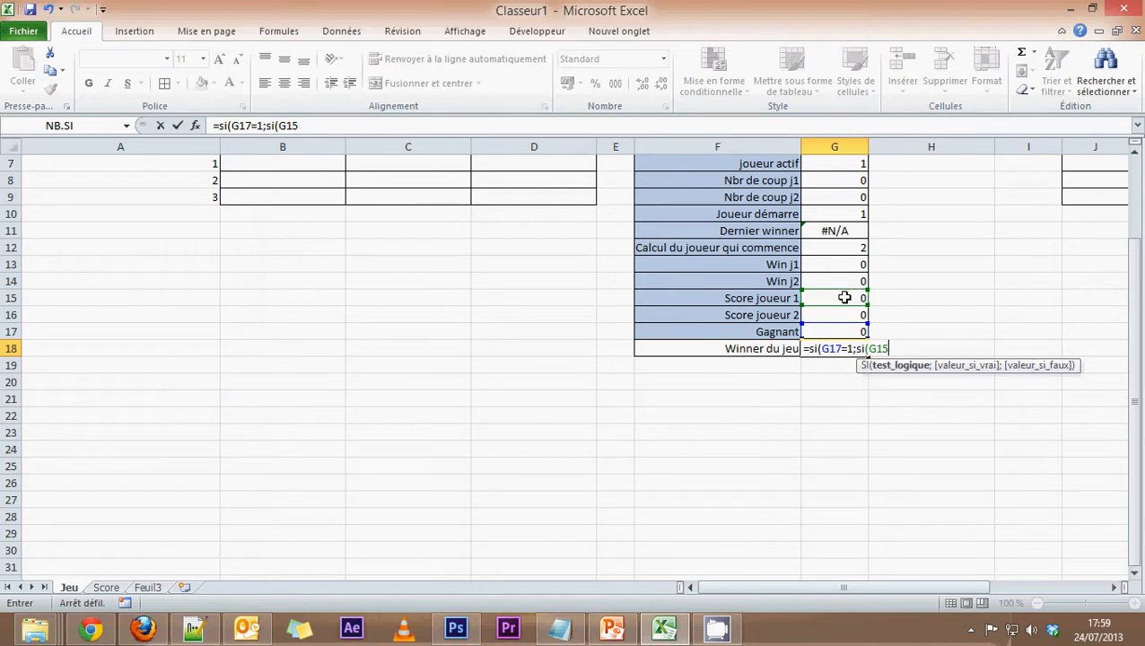
{"action": "type", "text": ">0;1"}
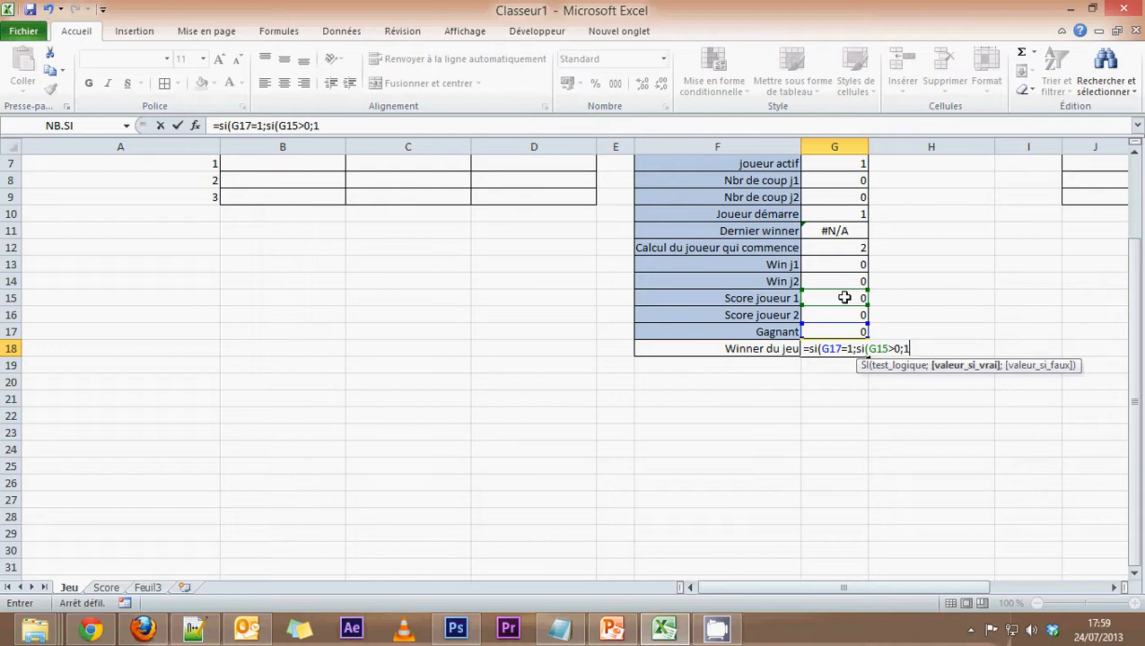
{"action": "type", "text": ";2"}
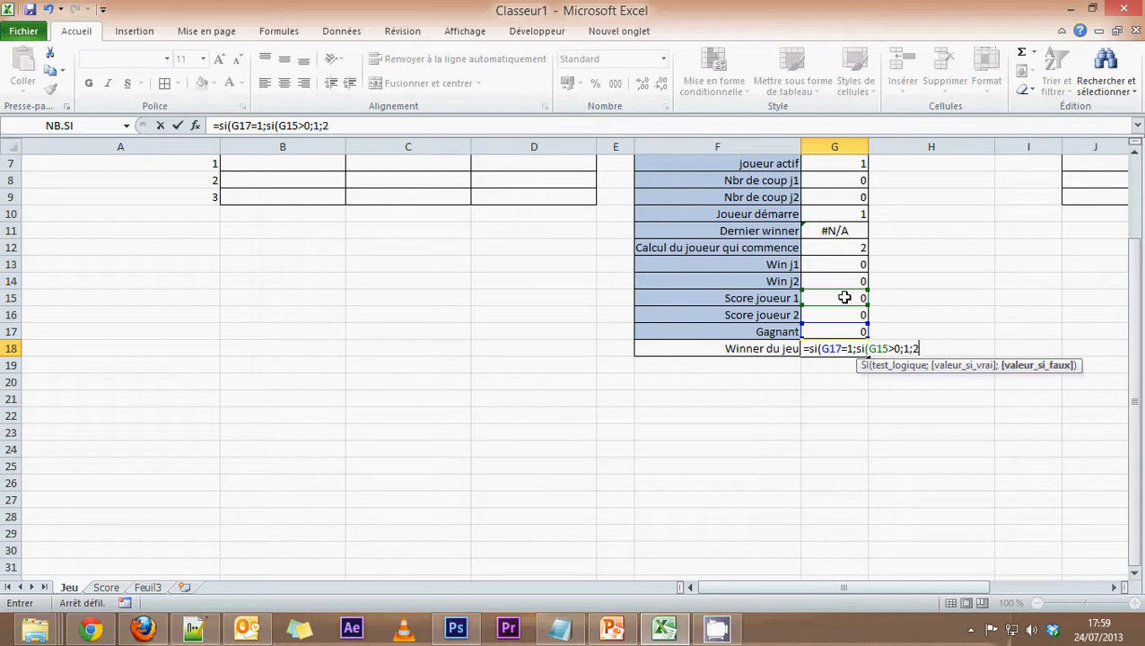
{"action": "type", "text": ")"}
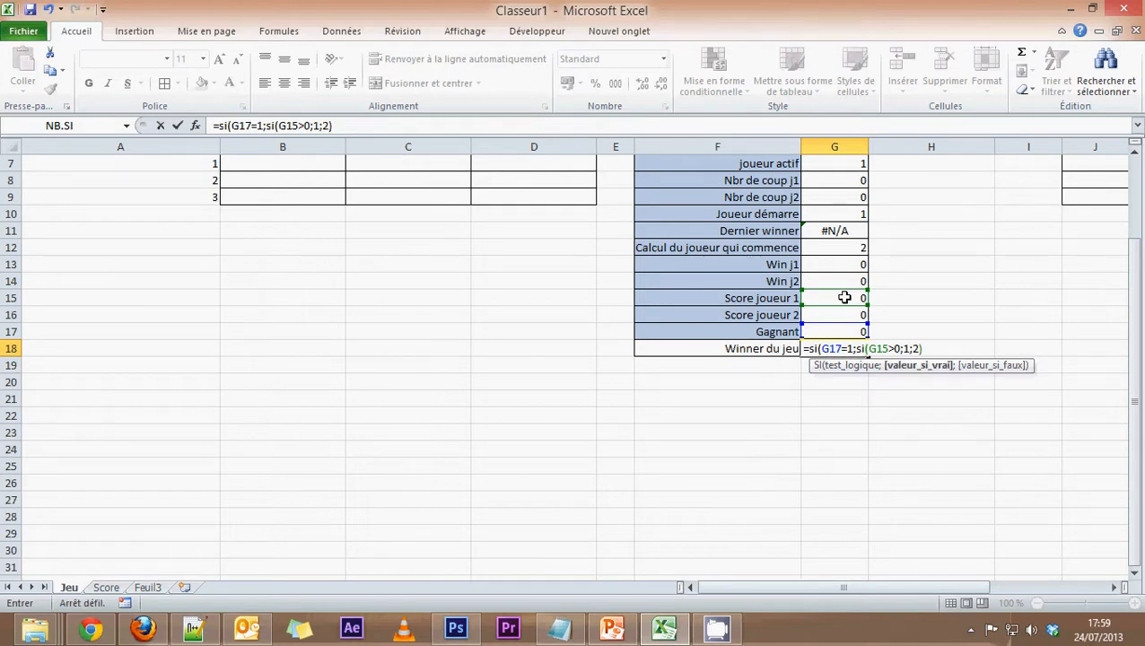
{"action": "type", "text": ";"}
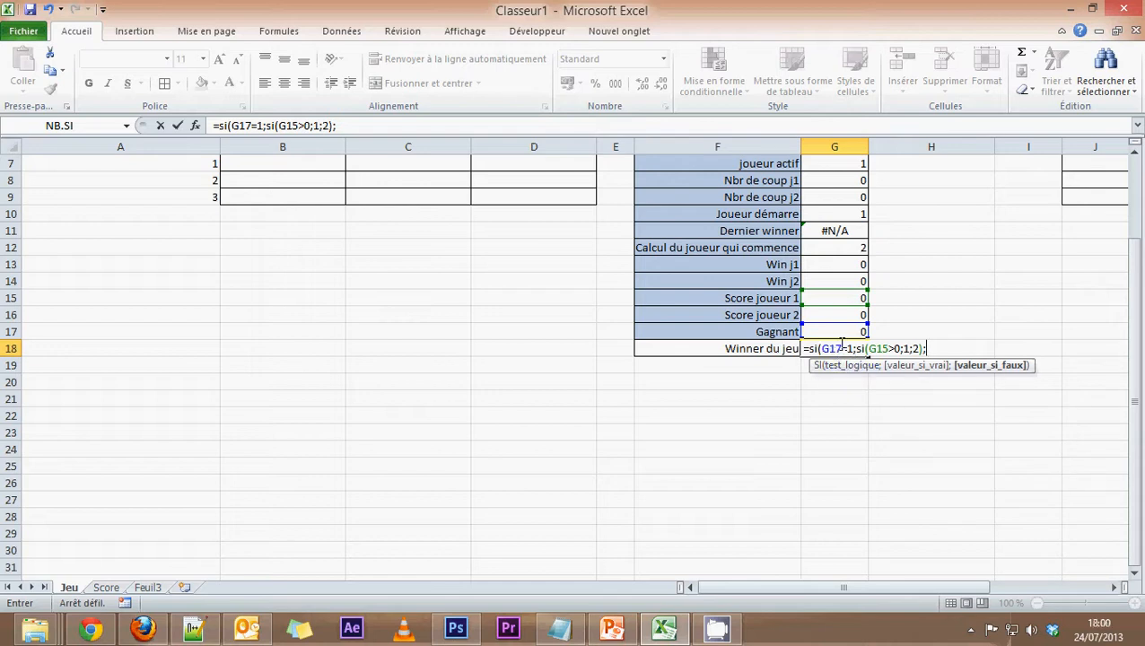
{"action": "type", "text": "0)"}
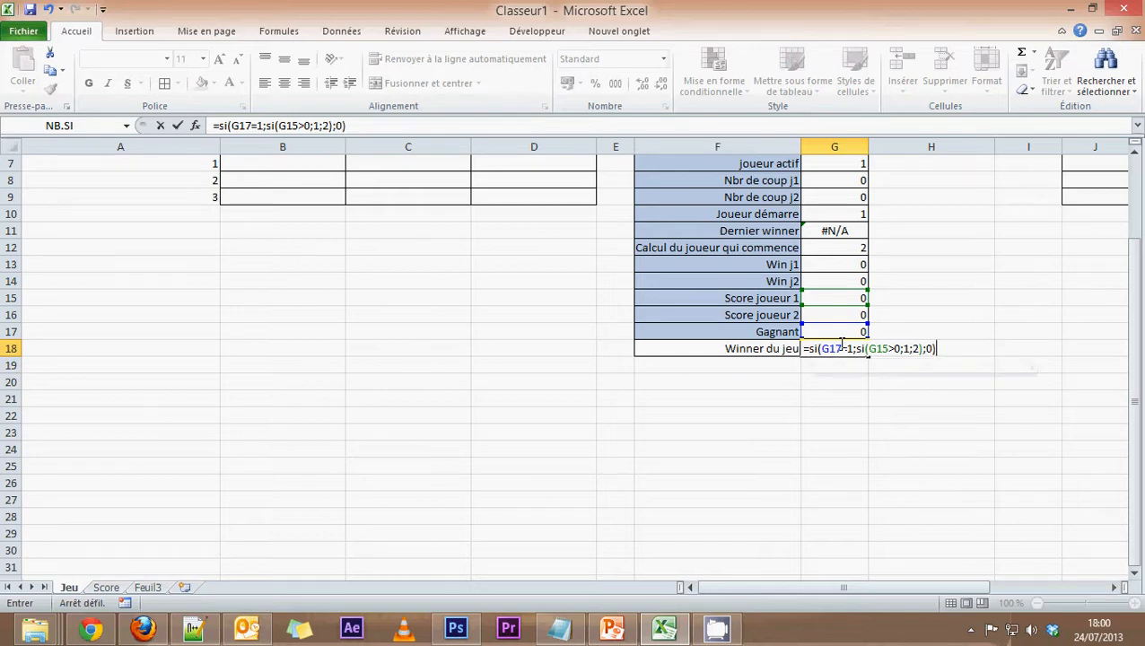
{"action": "key", "text": "Return"}
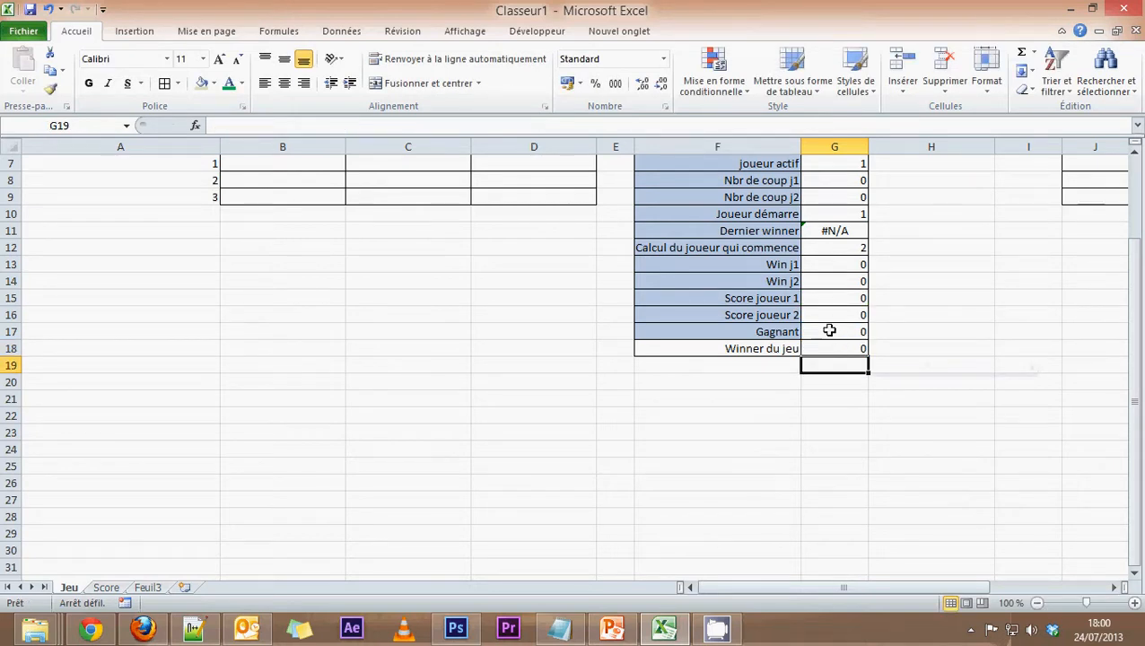
Step: Fill cell F18 with the same light blue as the other labels in column F
{"action": "left_click", "coordinate": [764, 350]}
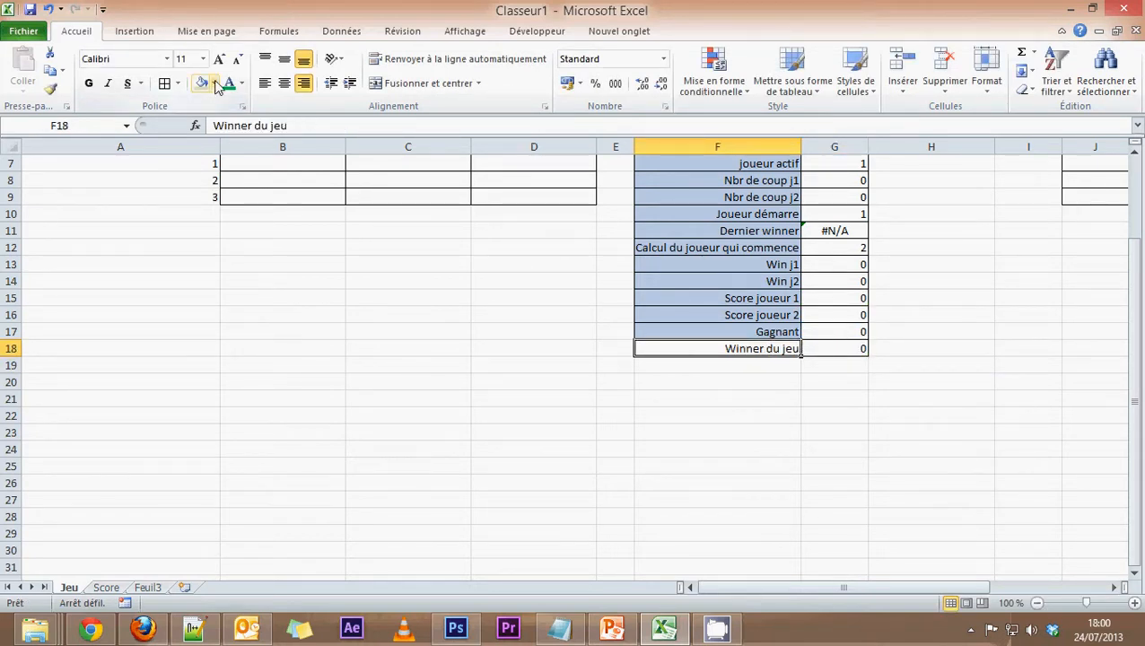
{"action": "left_click", "coordinate": [213, 83]}
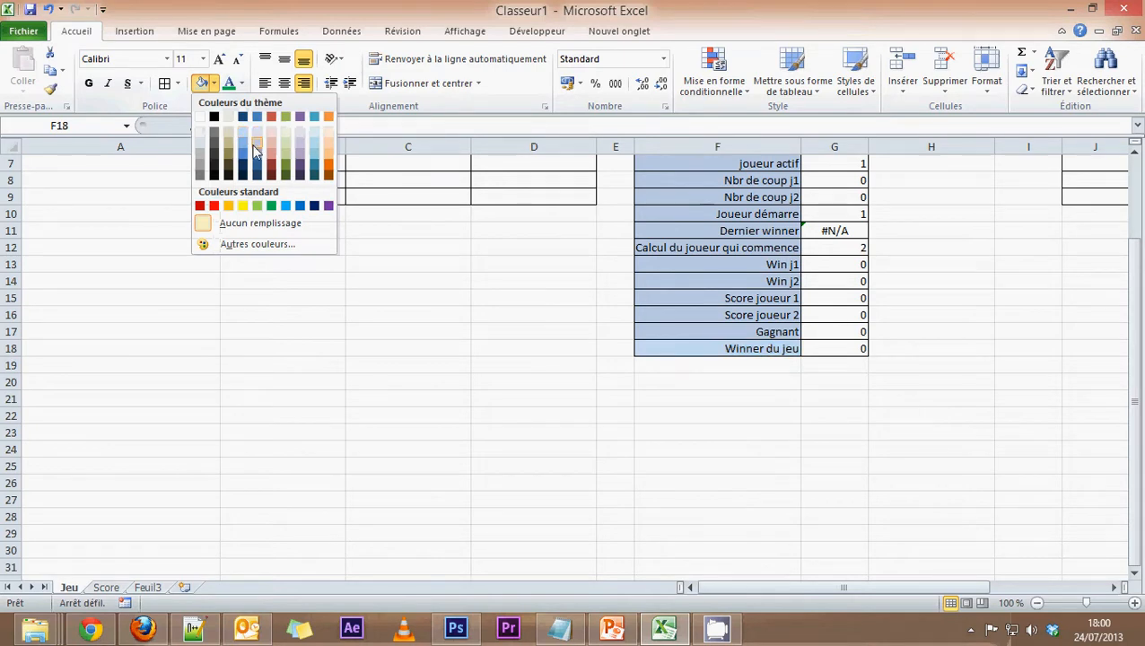
{"action": "left_click", "coordinate": [256, 143]}
{"action": "left_click", "coordinate": [872, 480]}
Step: Start recording a macro named nouveaujeu from cell A2 of the Jeu sheet
{"action": "scroll", "coordinate": [821, 430], "scroll_direction": "up", "scroll_amount": 2}
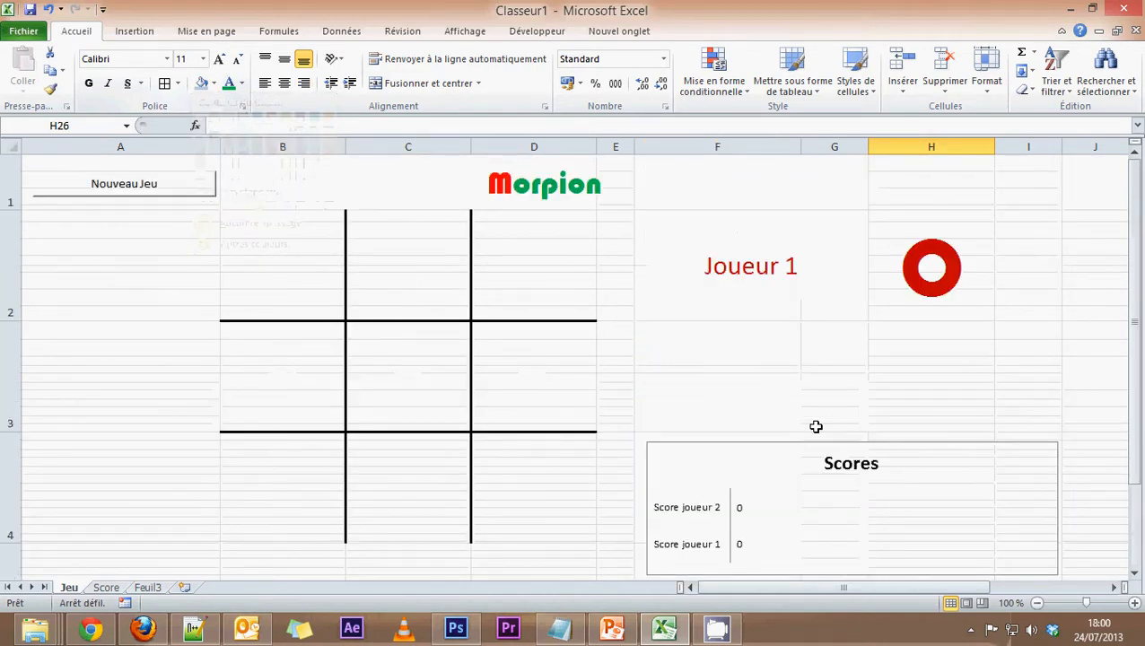
{"action": "left_click", "coordinate": [168, 243]}
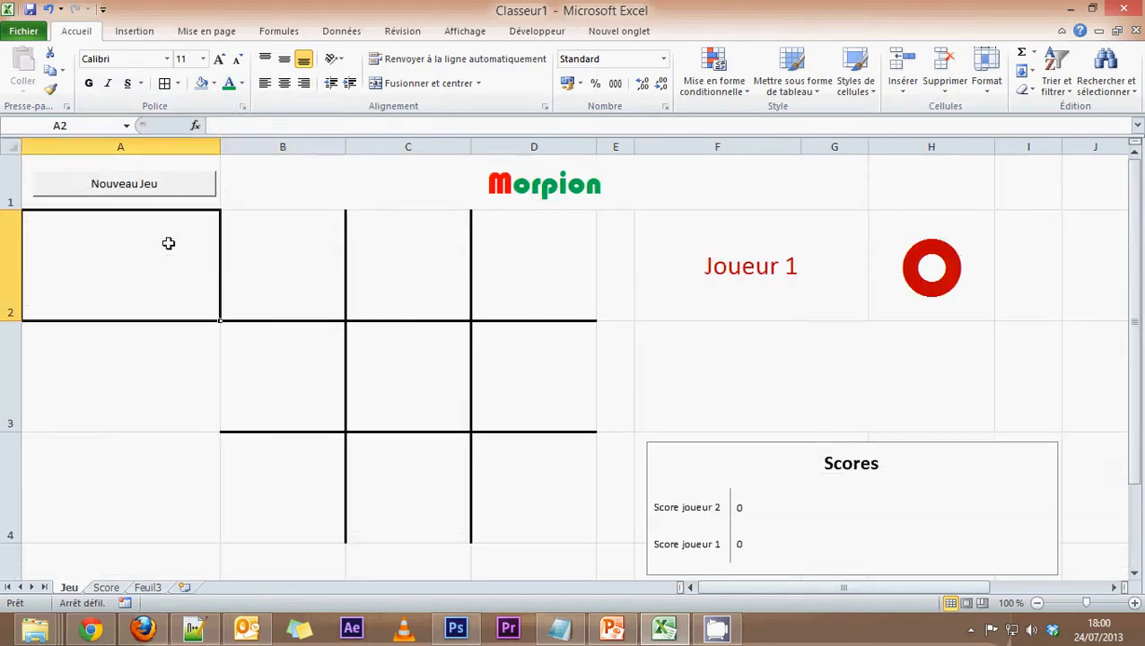
{"action": "left_click", "coordinate": [539, 32]}
{"action": "left_click", "coordinate": [130, 51]}
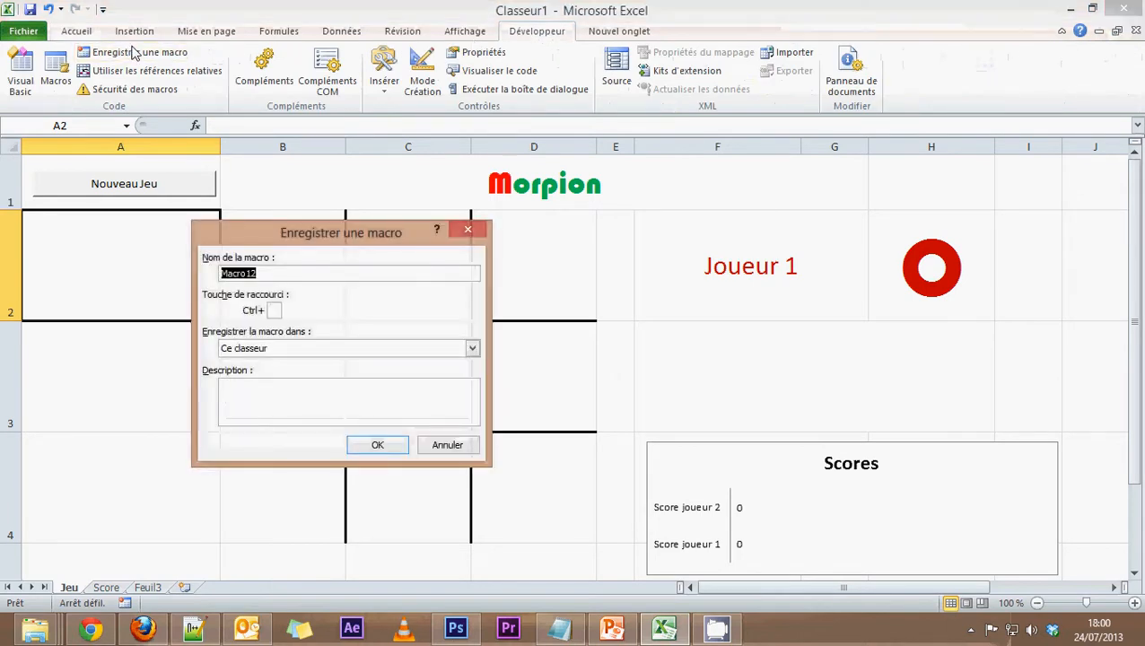
{"action": "type", "text": "nouve"}
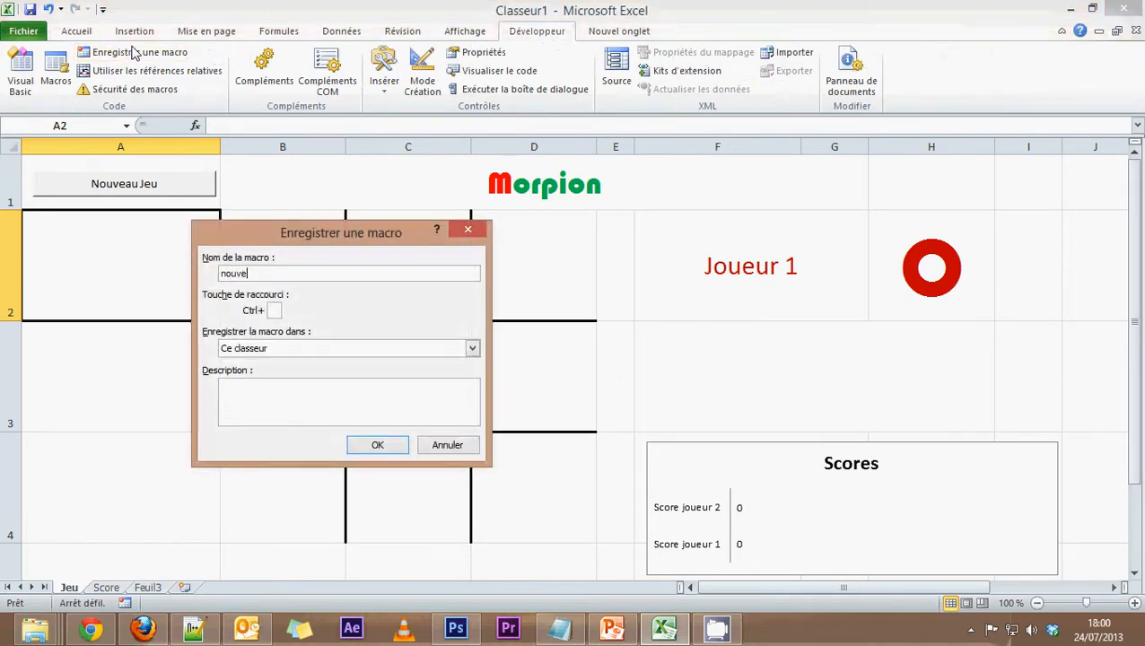
{"action": "type", "text": "aujeu"}
{"action": "key", "text": "Return"}
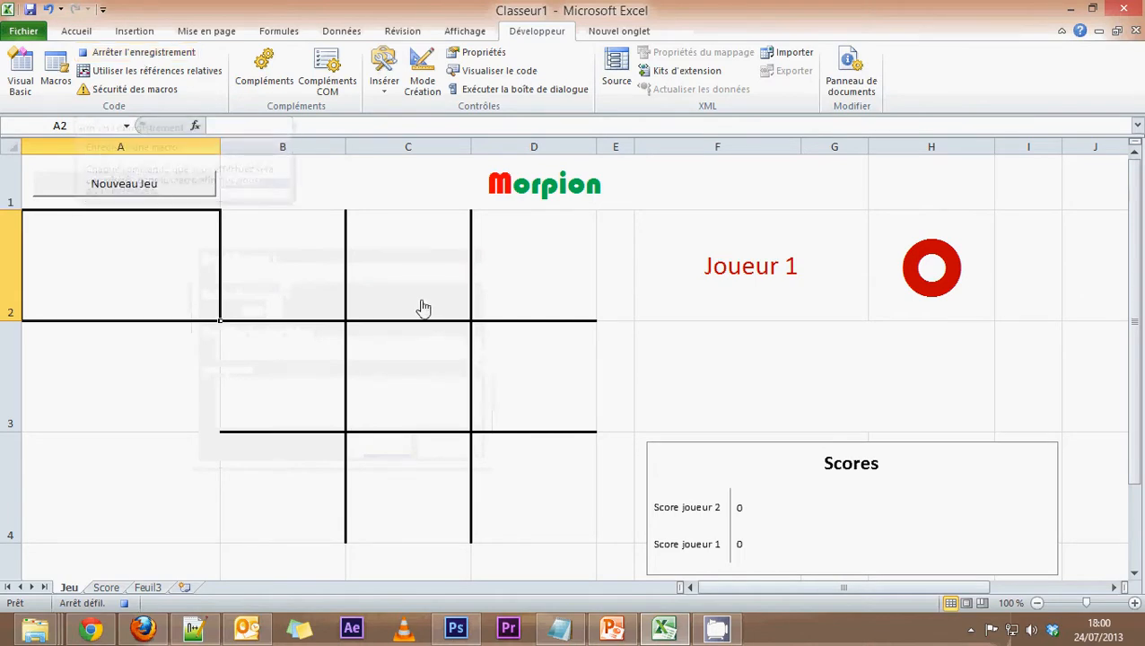
Step: Try to insert the copied cell G17 of the Jeu sheet as a new row 2 in the Score sheet, and undo it
{"action": "scroll", "coordinate": [421, 299], "scroll_direction": "down", "scroll_amount": 2}
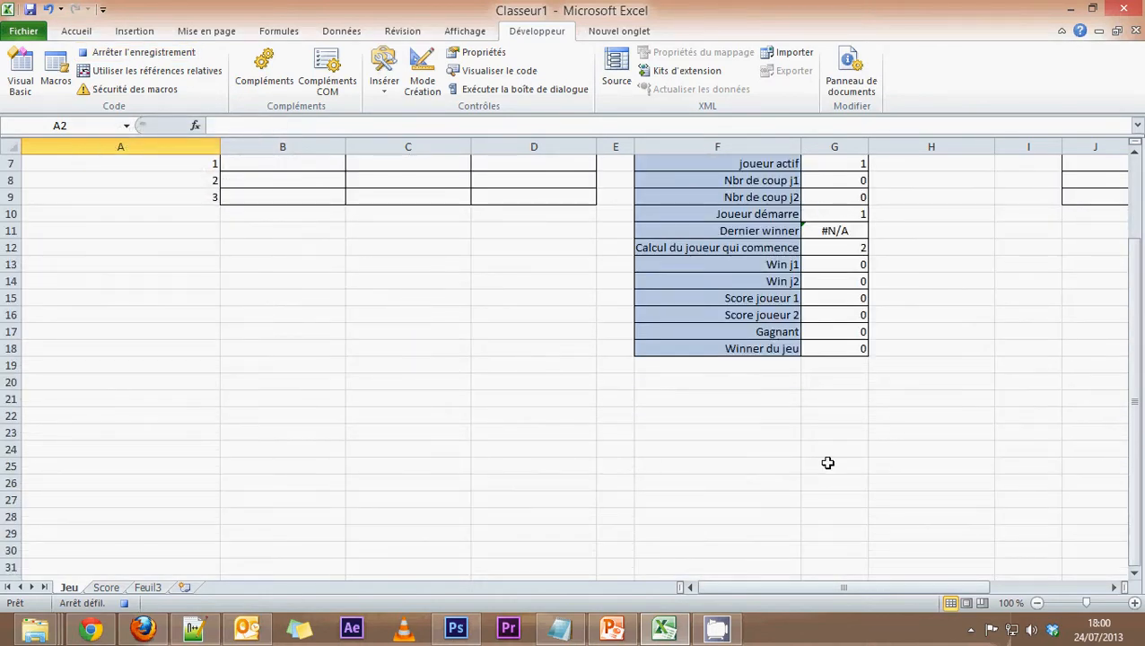
{"action": "left_click", "coordinate": [826, 332]}
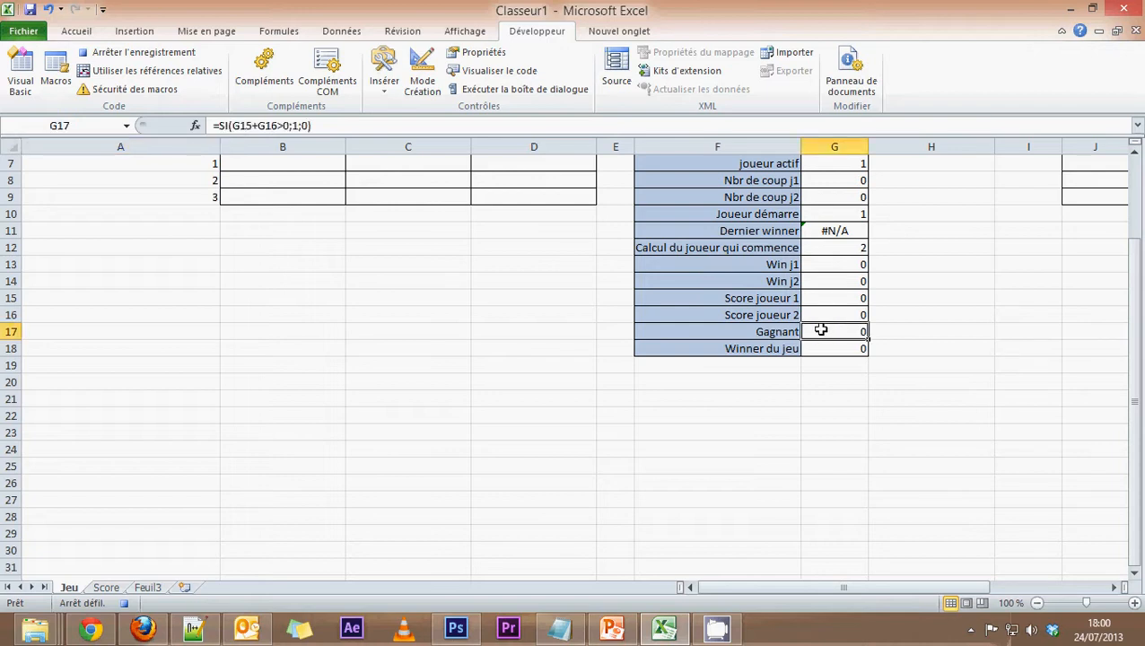
{"action": "key", "text": "ctrl+c"}
{"action": "left_click", "coordinate": [106, 588]}
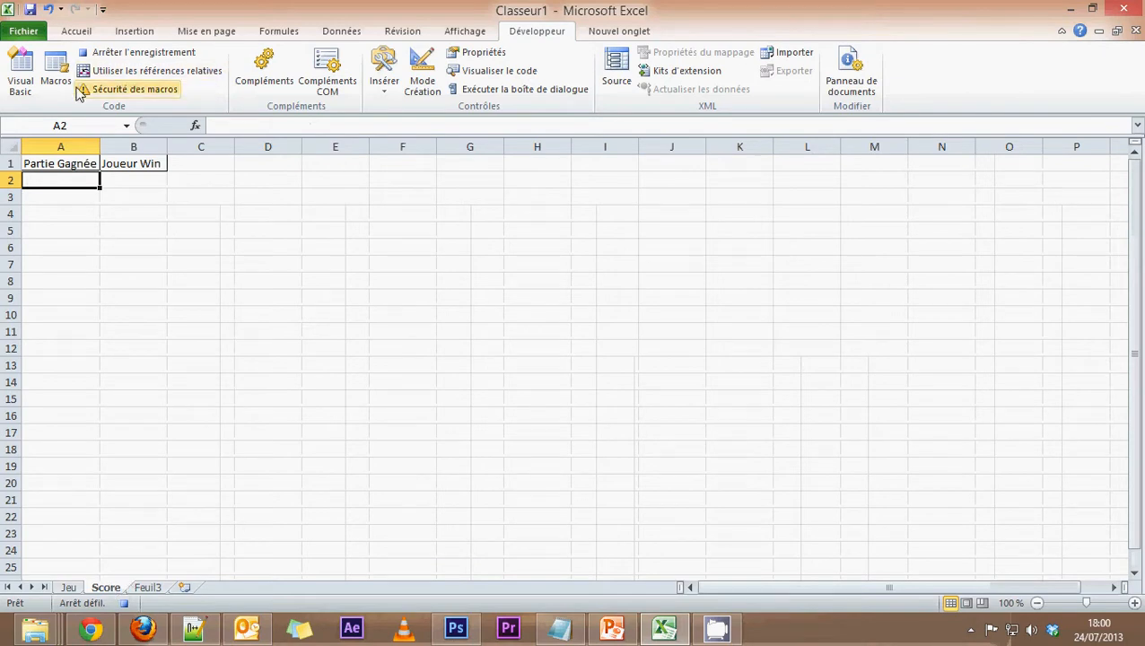
{"action": "right_click", "coordinate": [11, 180]}
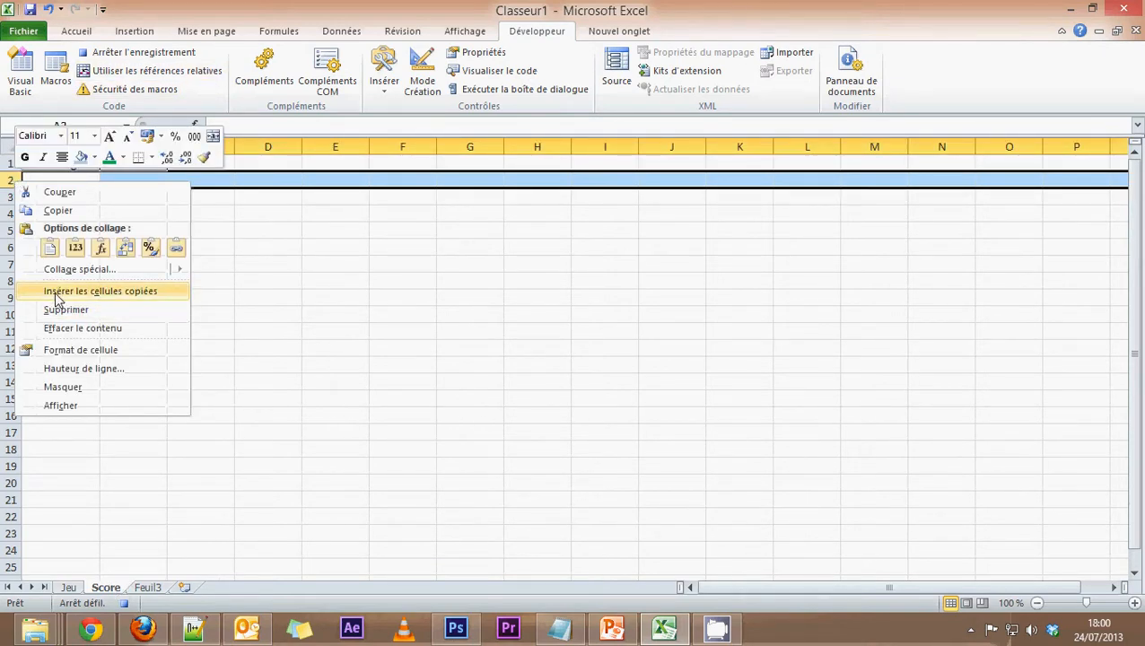
{"action": "left_click", "coordinate": [106, 292]}
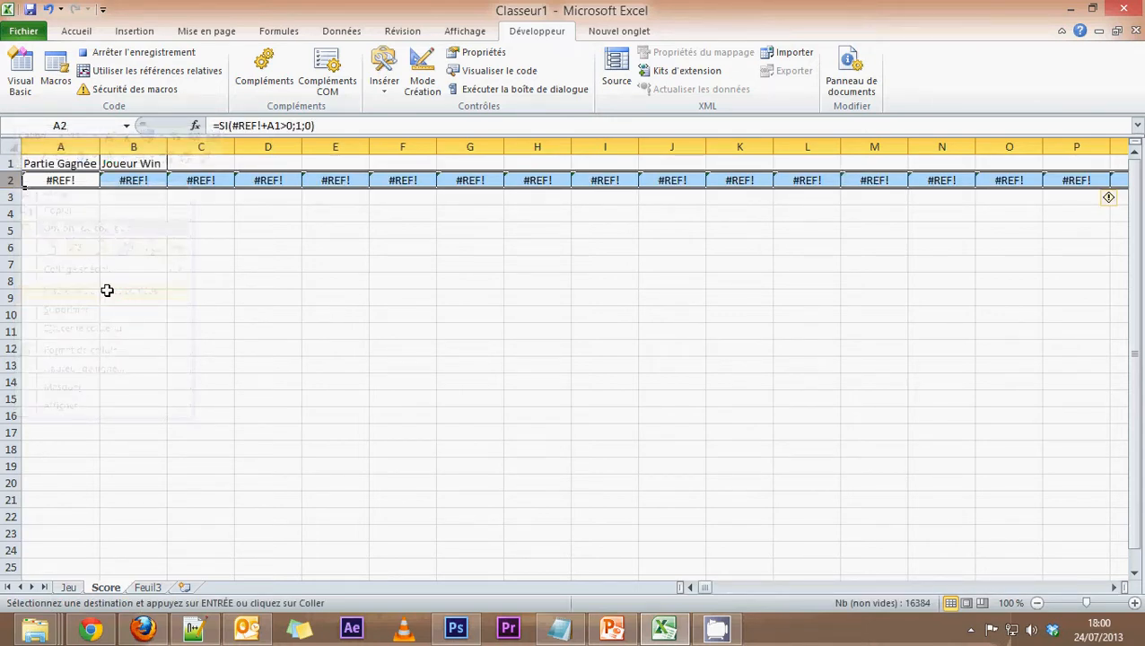
{"action": "key", "text": "ctrl+z"}
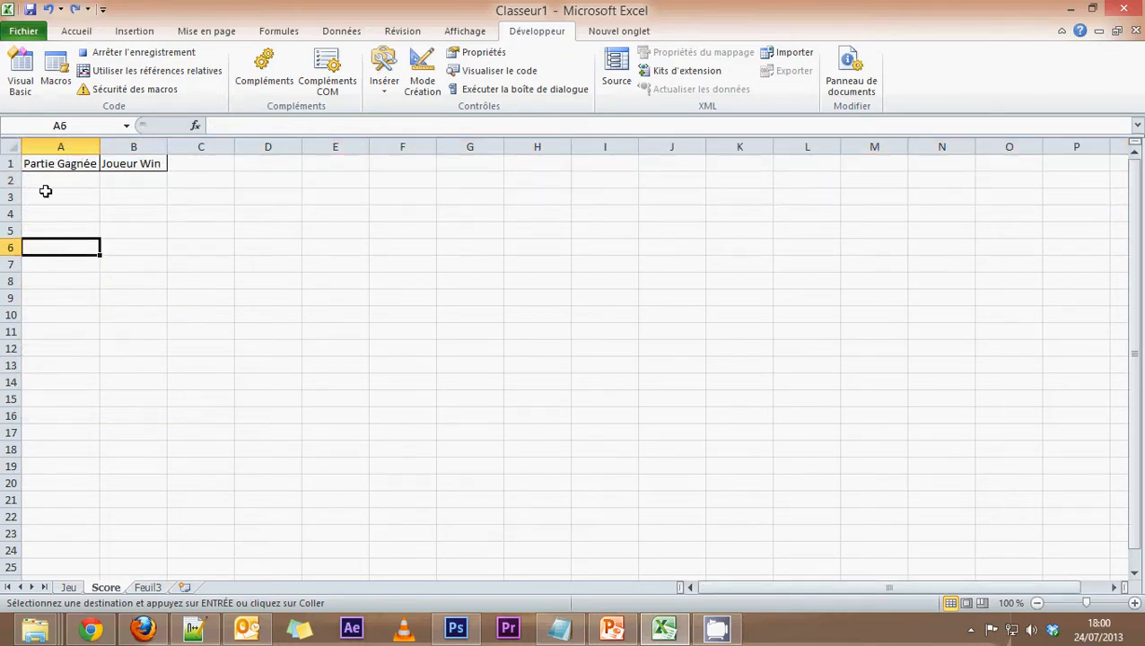
Step: Stop the macro recording and delete the nouveaujeu macro
{"action": "left_click", "coordinate": [108, 52]}
{"action": "left_click", "coordinate": [107, 52]}
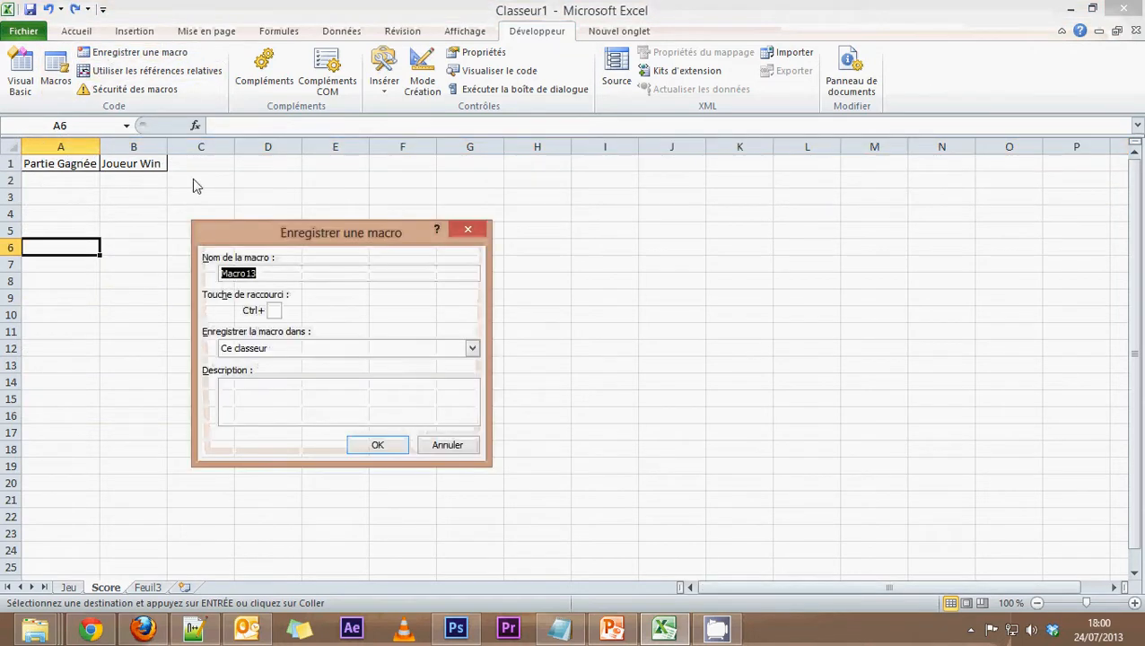
{"action": "left_click", "coordinate": [438, 441]}
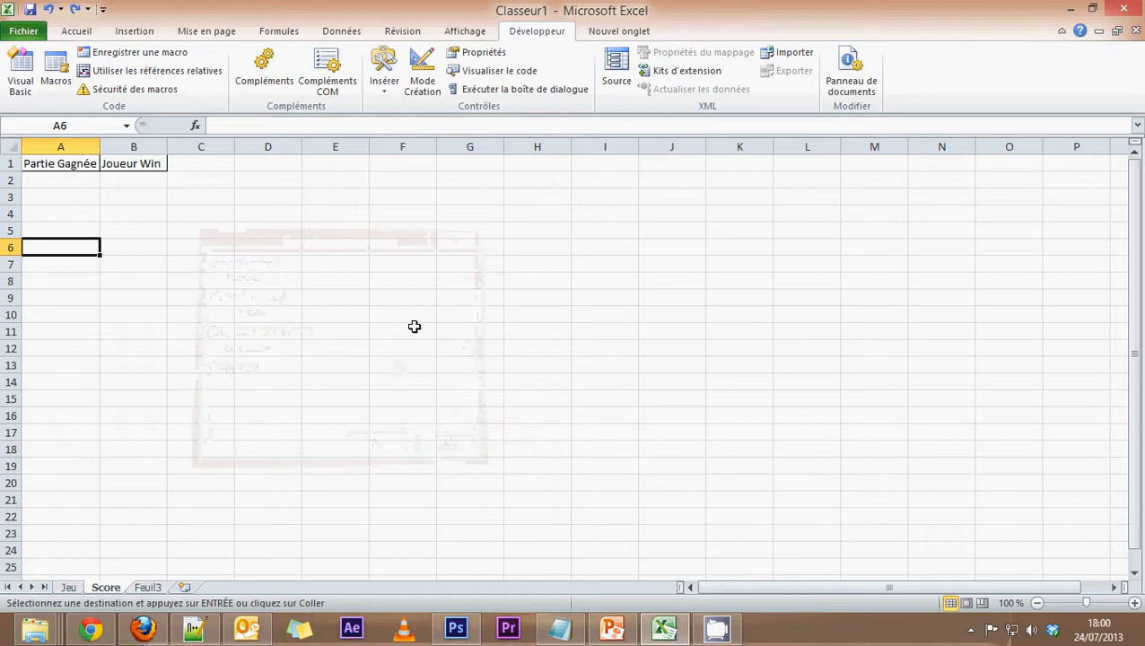
{"action": "left_click", "coordinate": [65, 76]}
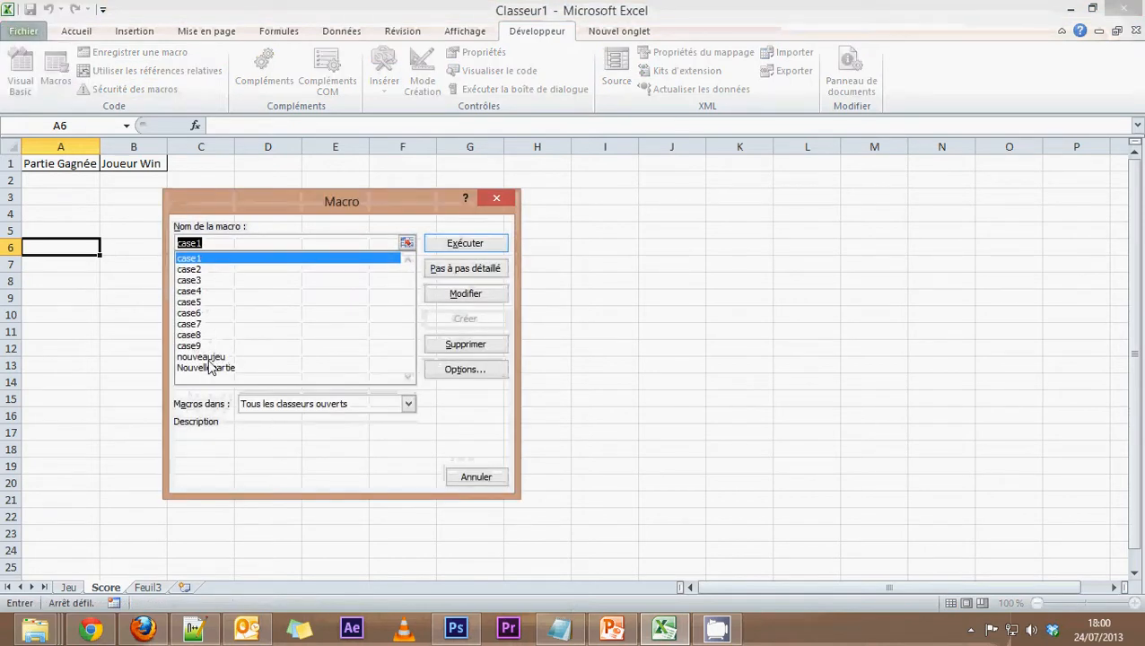
{"action": "left_click", "coordinate": [203, 359]}
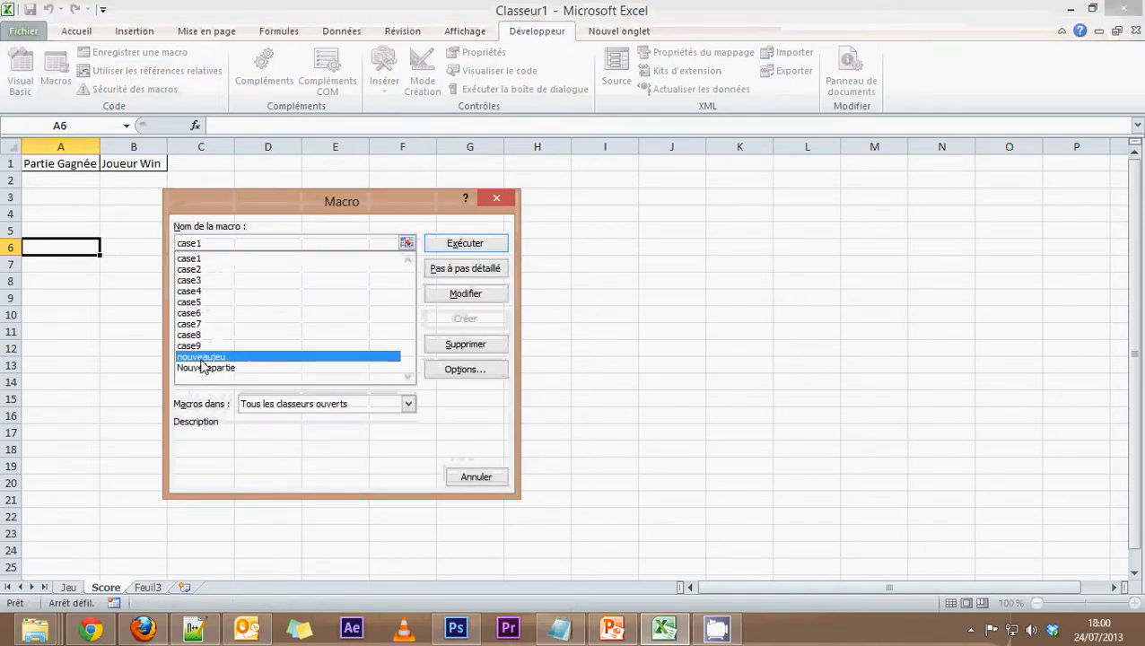
{"action": "left_click", "coordinate": [456, 351]}
{"action": "left_click", "coordinate": [496, 349]}
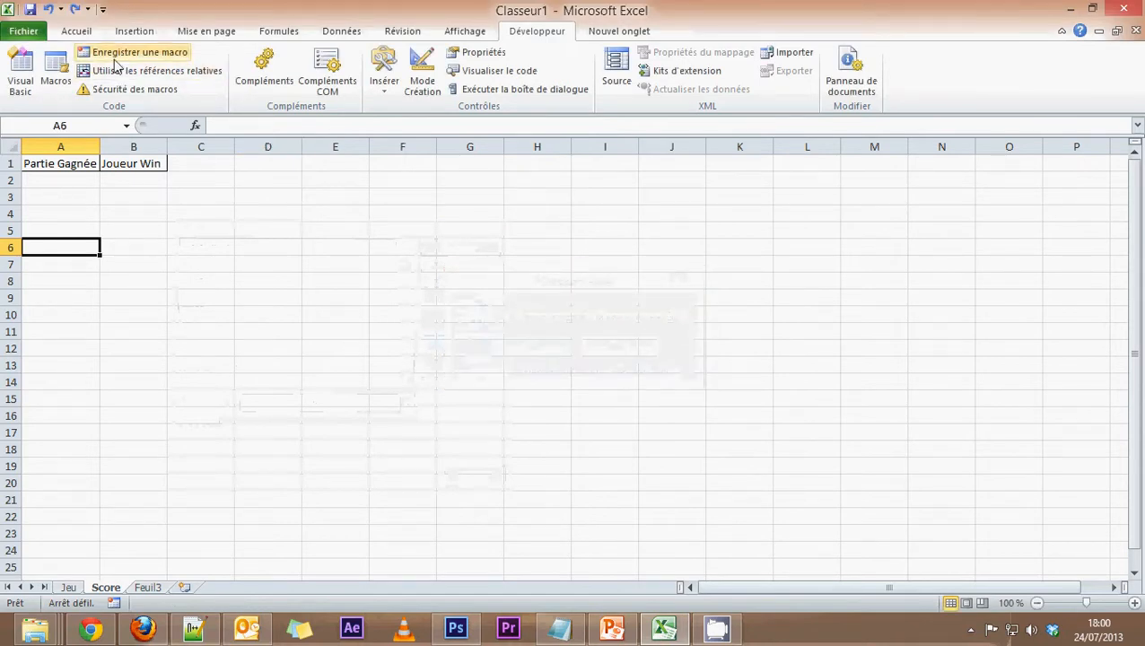
Step: Return to cell A2 of the Jeu sheet and record a new macro named nouveaujeu
{"action": "left_click", "coordinate": [70, 587]}
{"action": "left_click", "coordinate": [319, 158]}
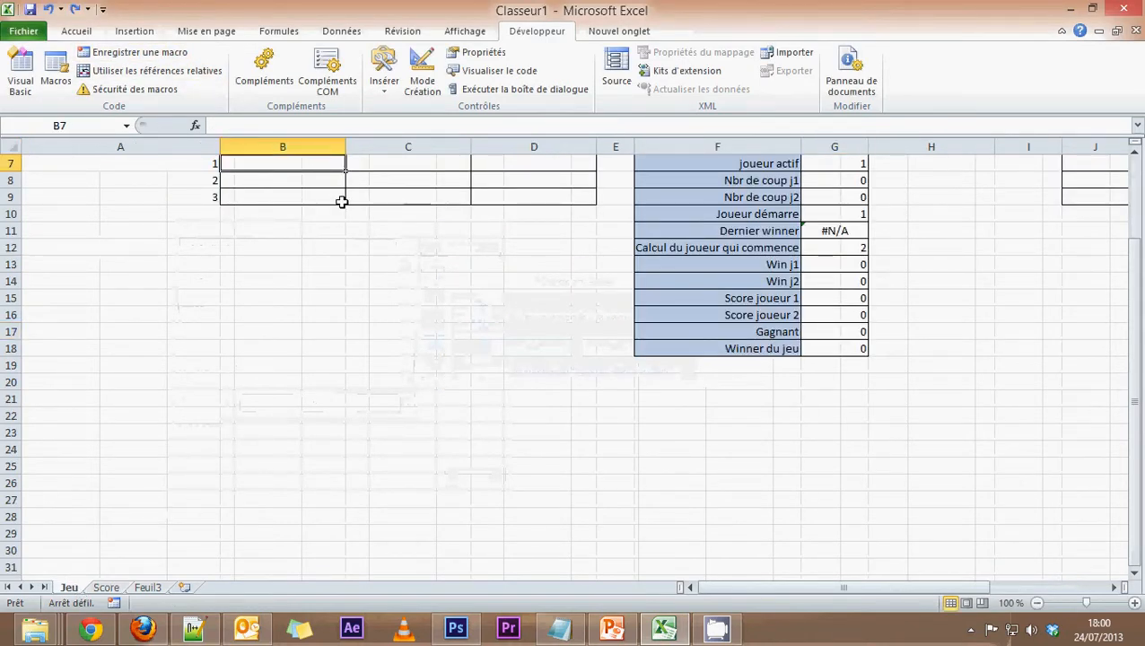
{"action": "scroll", "coordinate": [458, 273], "scroll_direction": "up", "scroll_amount": 1}
{"action": "scroll", "coordinate": [459, 273], "scroll_direction": "up", "scroll_amount": 1}
{"action": "left_click", "coordinate": [133, 238]}
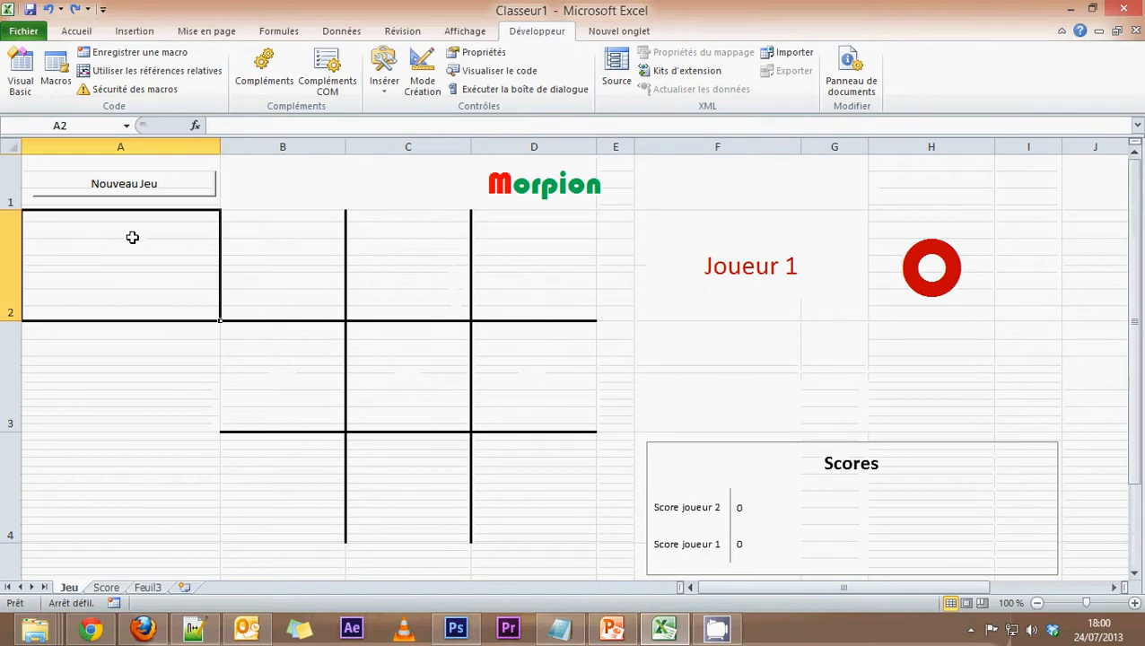
{"action": "left_click", "coordinate": [123, 54]}
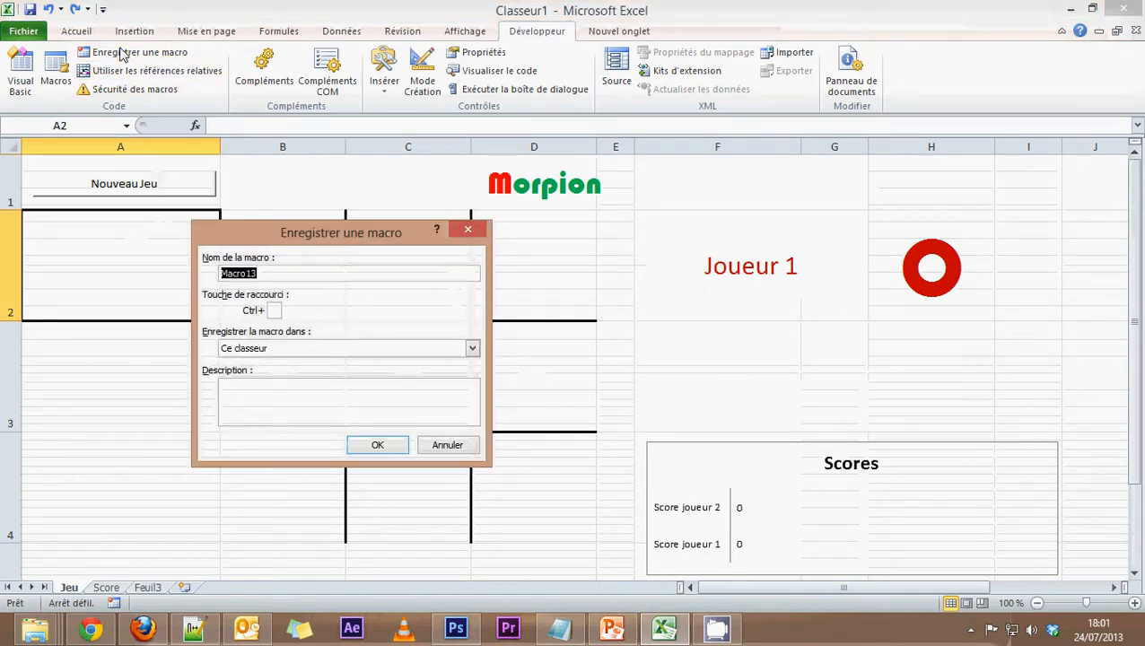
{"action": "type", "text": "nou"}
{"action": "key", "text": "BackSpace"}
{"action": "key", "text": "BackSpace"}
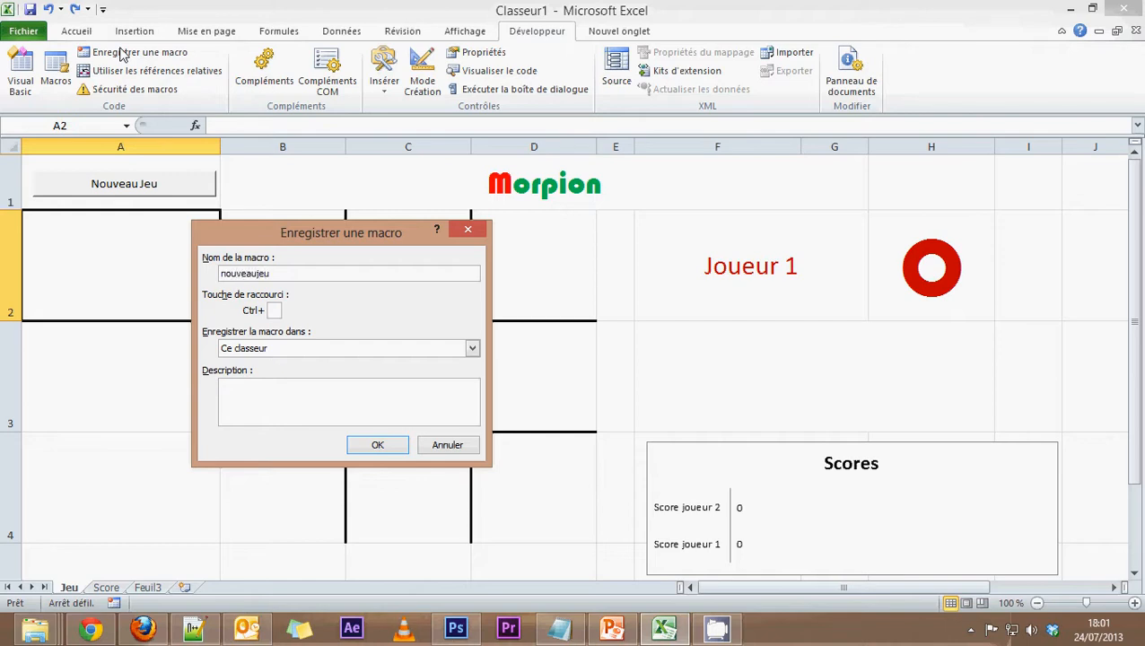
{"action": "left_click", "coordinate": [377, 445]}
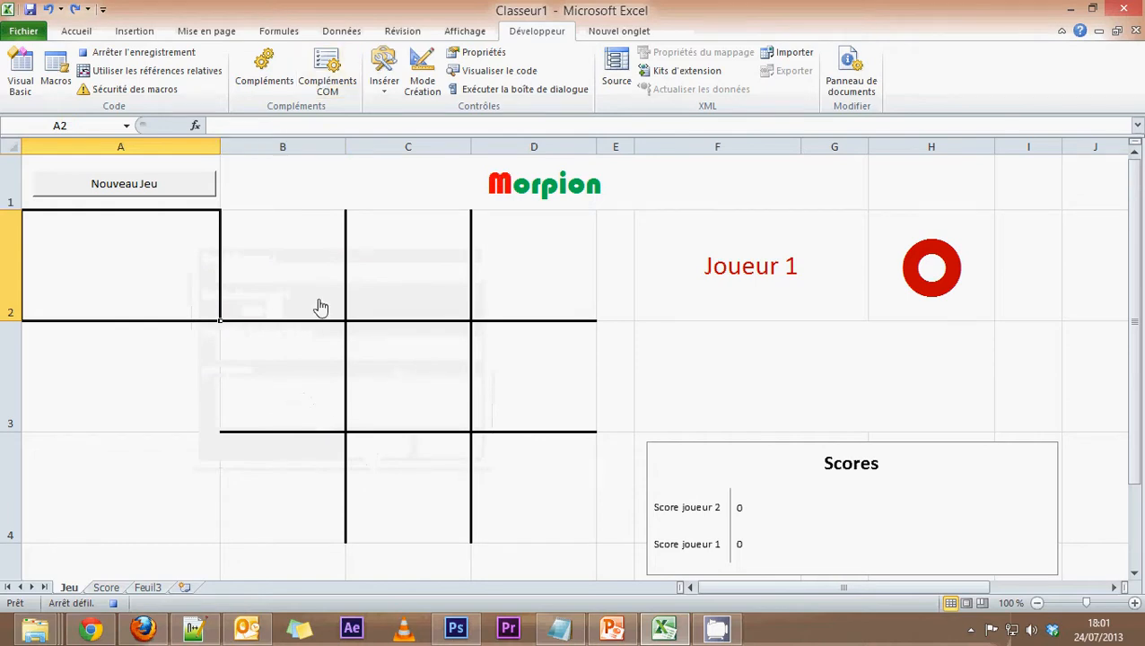
Step: Insert an empty row at row 2 of the Score sheet, directly under the headers
{"action": "left_click", "coordinate": [105, 588]}
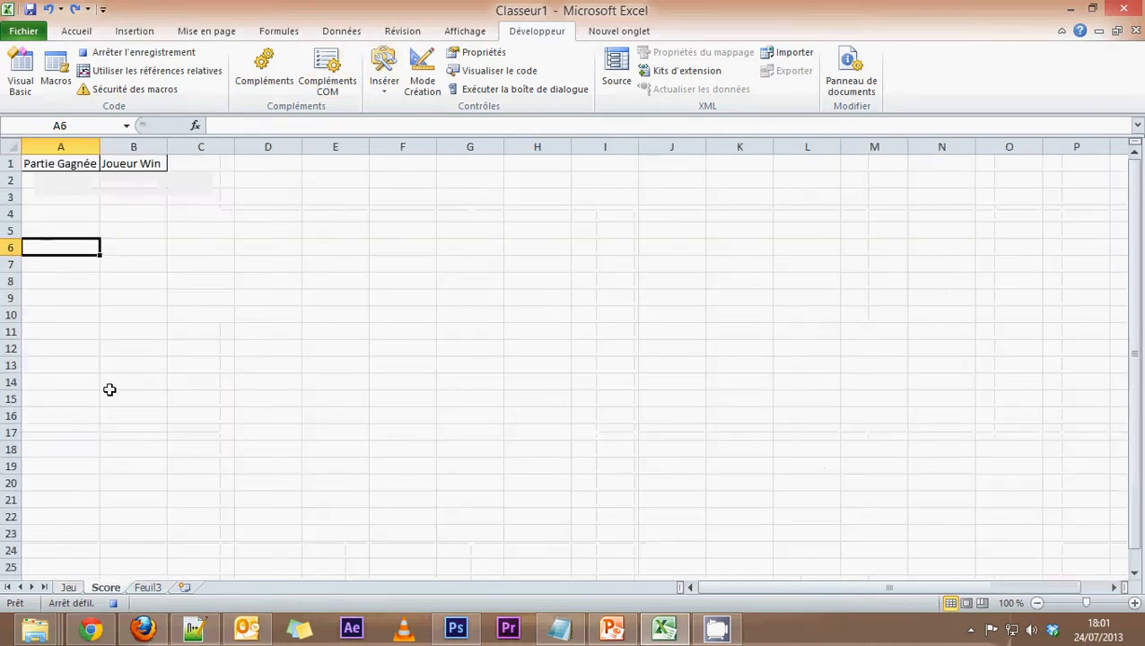
{"action": "left_click", "coordinate": [11, 180]}
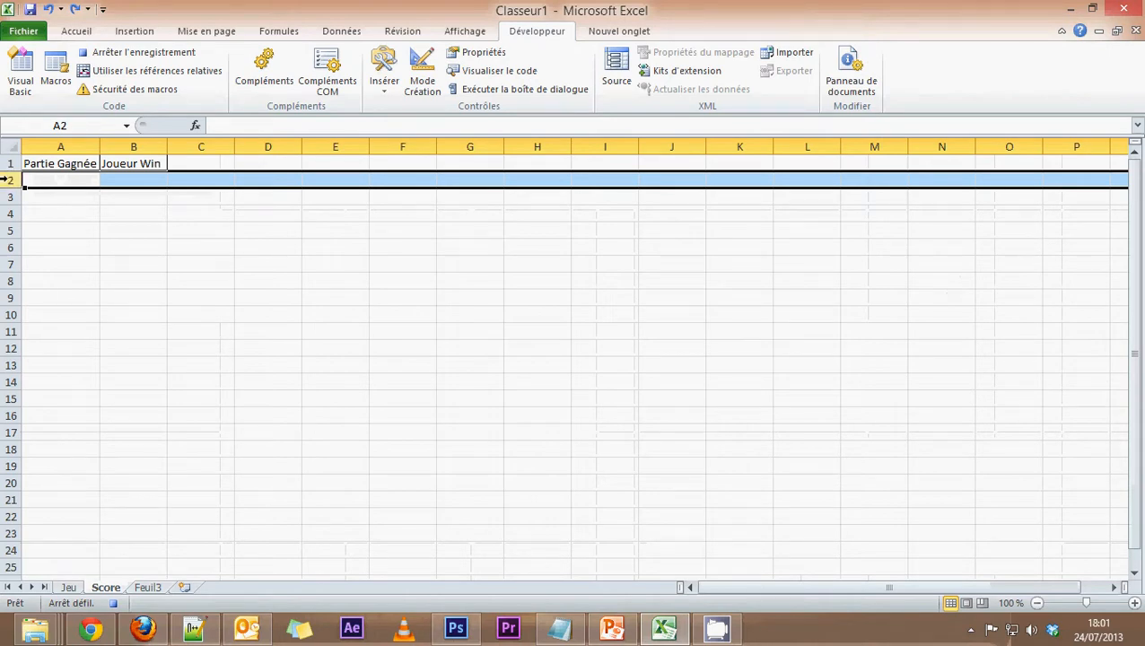
{"action": "right_click", "coordinate": [10, 179]}
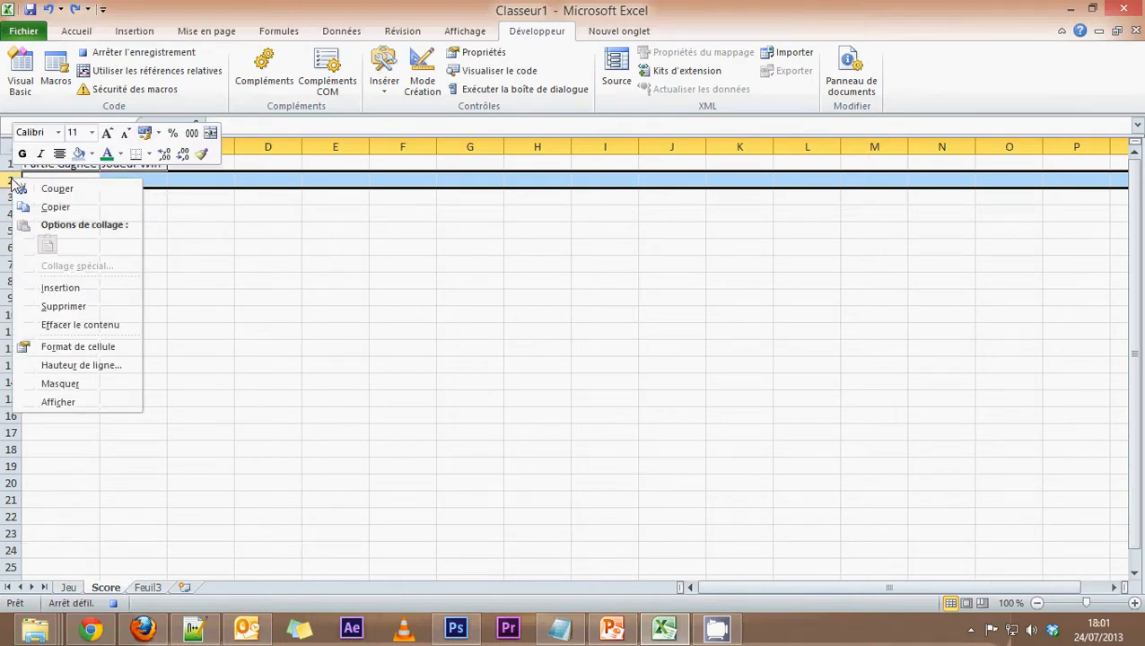
{"action": "left_click", "coordinate": [61, 288]}
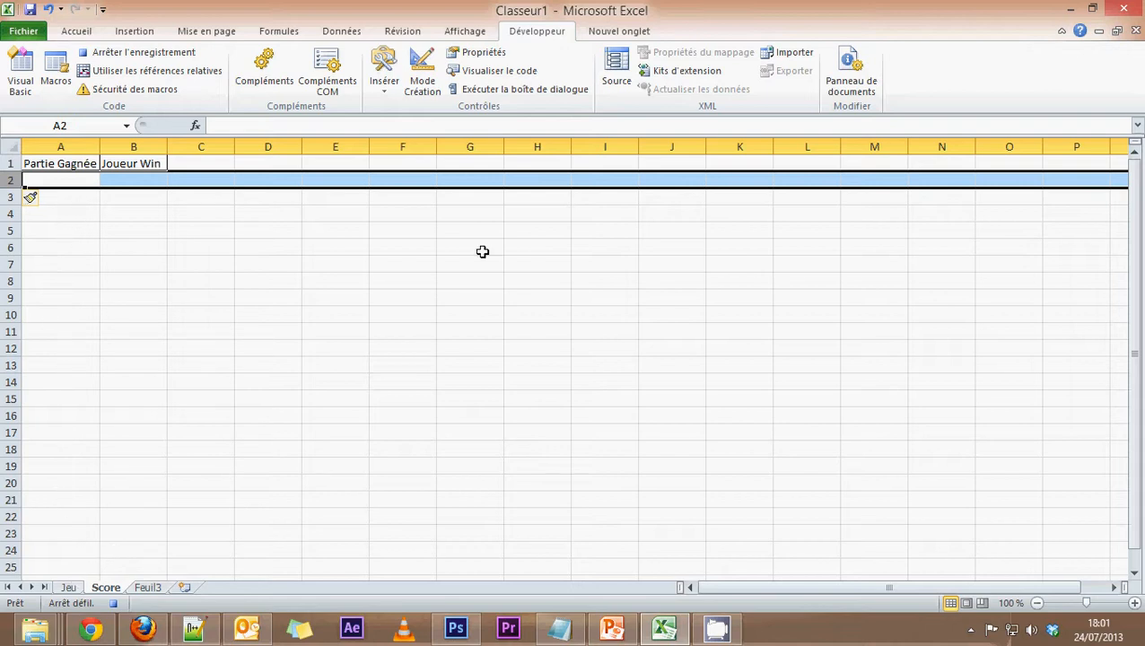
Step: Copy the Gagnant cell G17 of the Jeu sheet and paste only its value into cell A2 of the Score sheet
{"action": "left_click", "coordinate": [70, 588]}
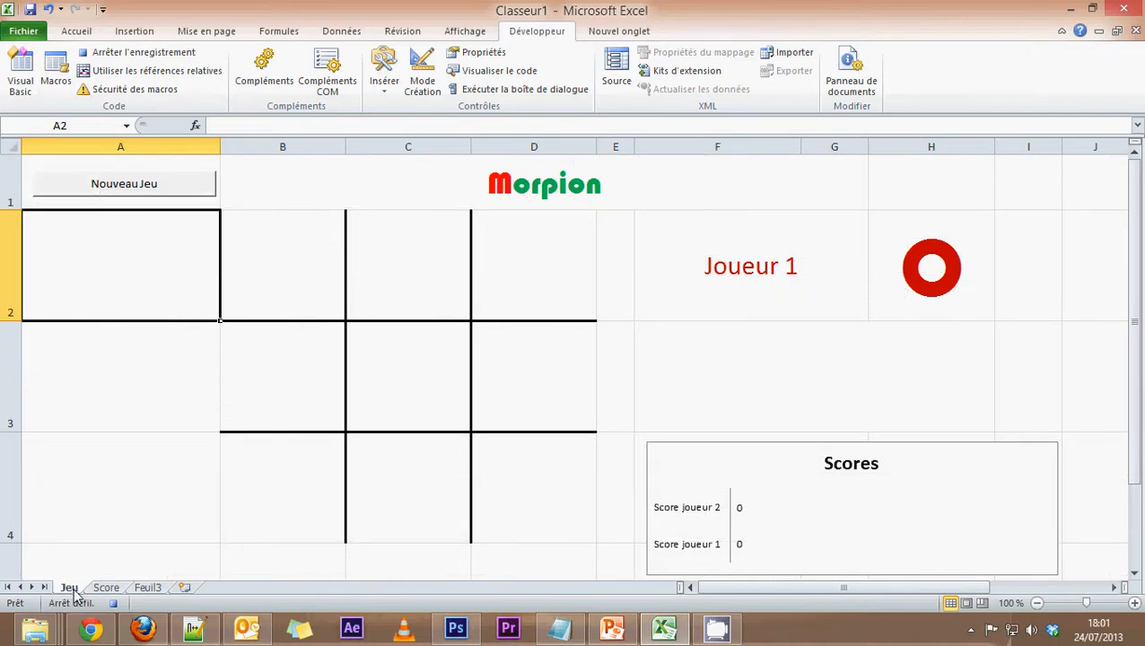
{"action": "scroll", "coordinate": [422, 288], "scroll_direction": "down", "scroll_amount": 1}
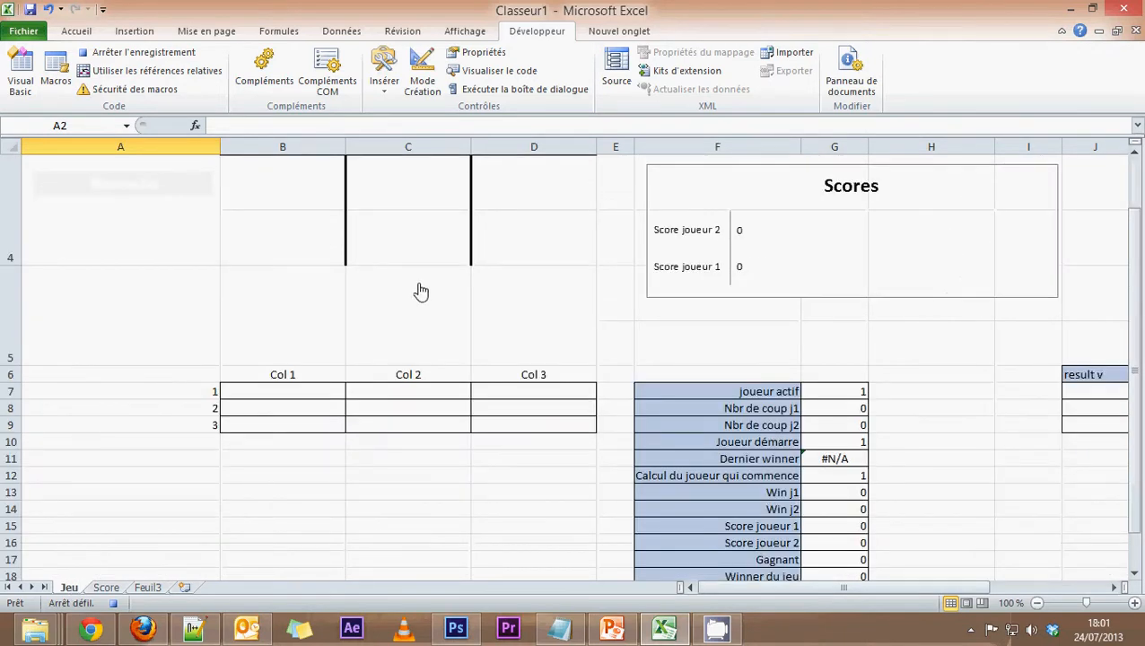
{"action": "scroll", "coordinate": [422, 292], "scroll_direction": "down", "scroll_amount": 1}
{"action": "left_click", "coordinate": [846, 332]}
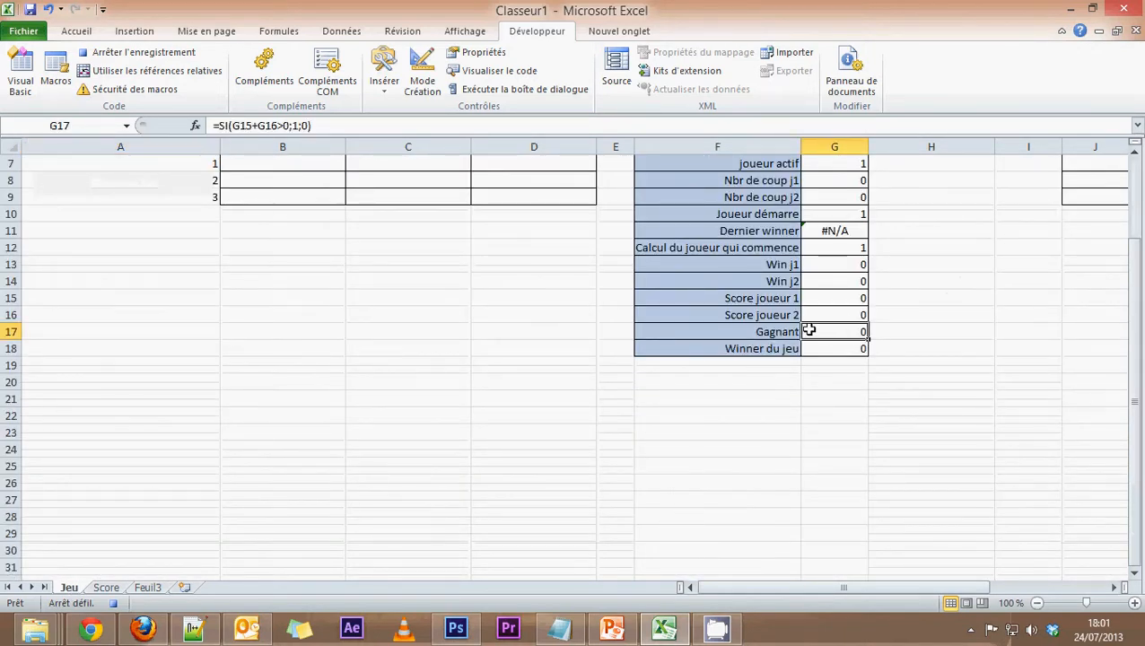
{"action": "key", "text": "ctrl+c"}
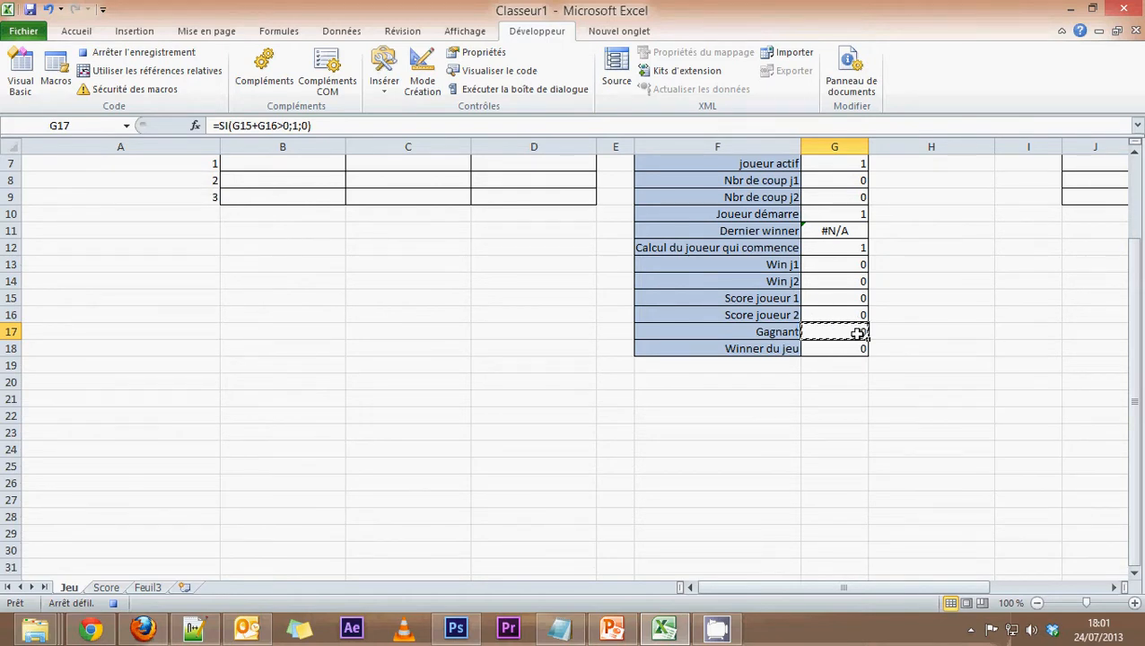
{"action": "mouse_move", "coordinate": [35, 628]}
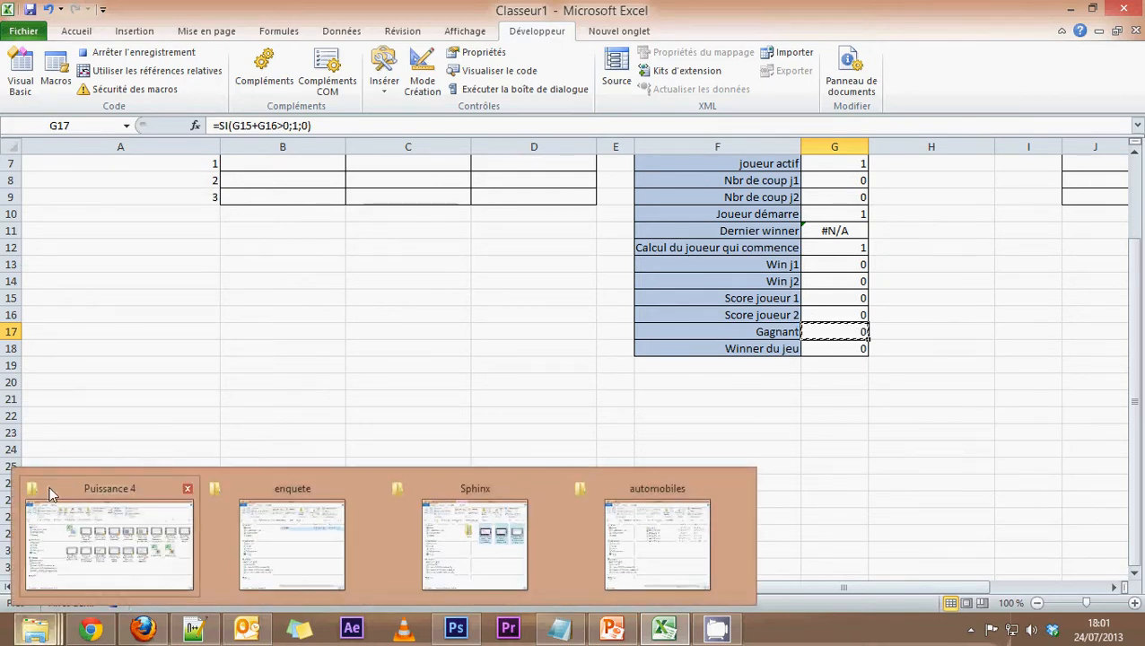
{"action": "left_click", "coordinate": [108, 589]}
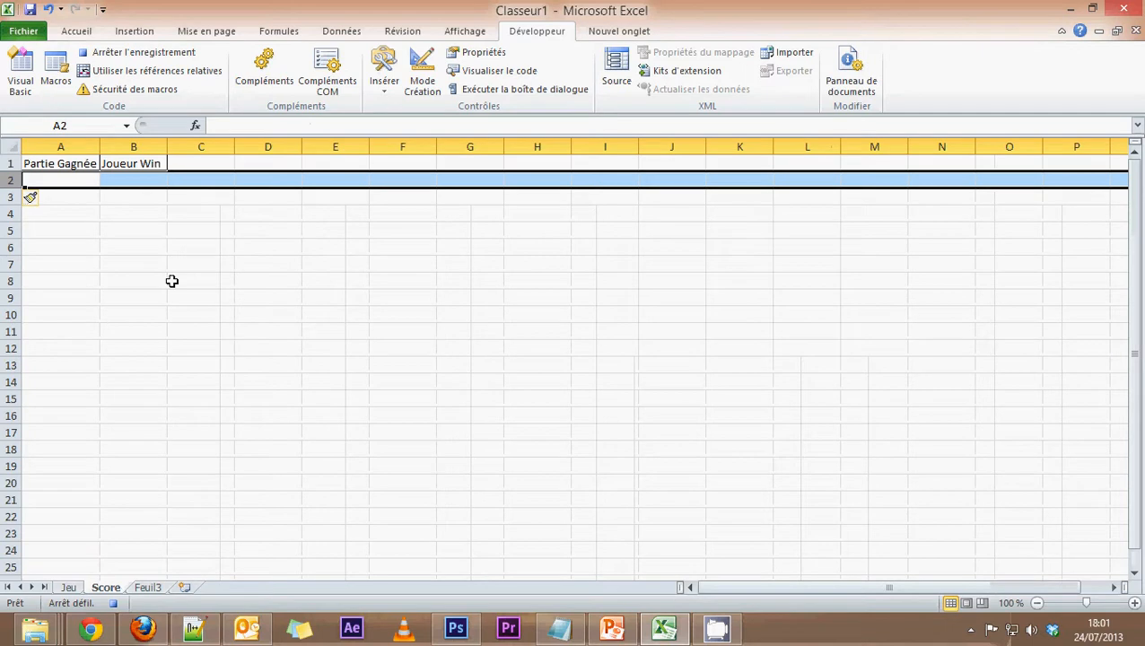
{"action": "left_click", "coordinate": [79, 182]}
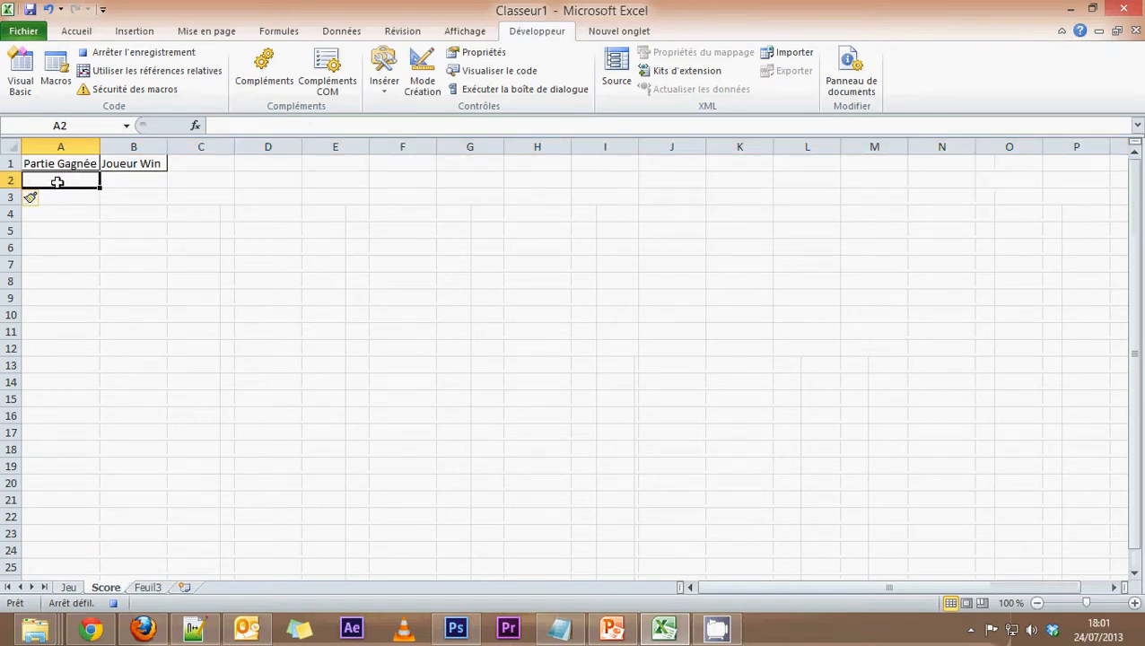
{"action": "left_click", "coordinate": [77, 30]}
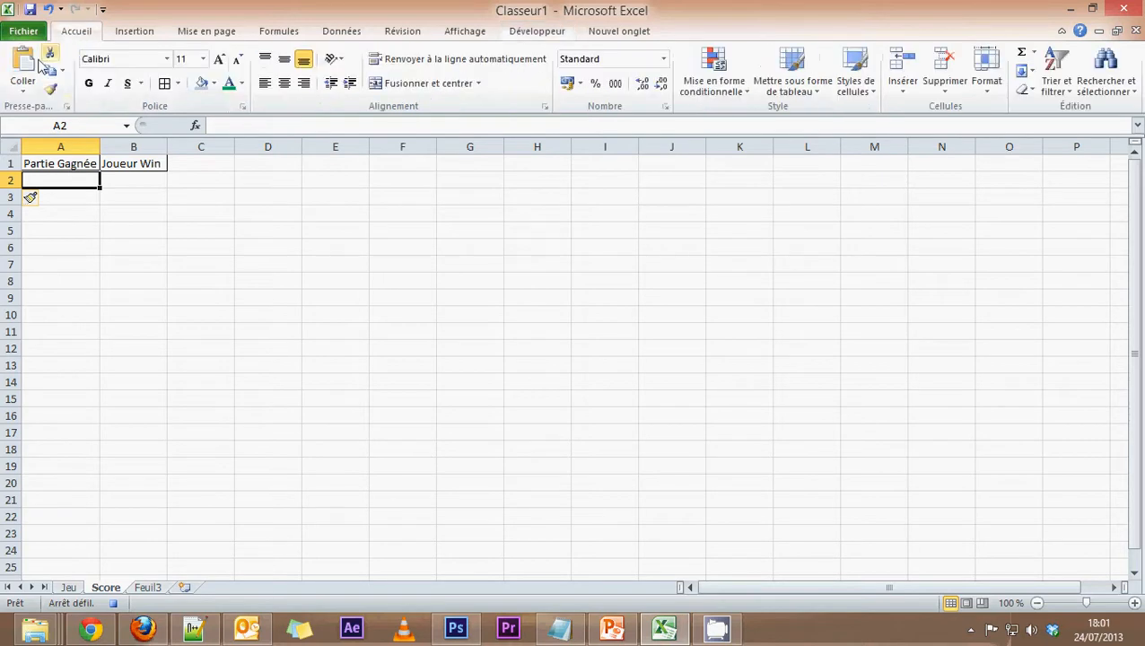
{"action": "left_click", "coordinate": [23, 83]}
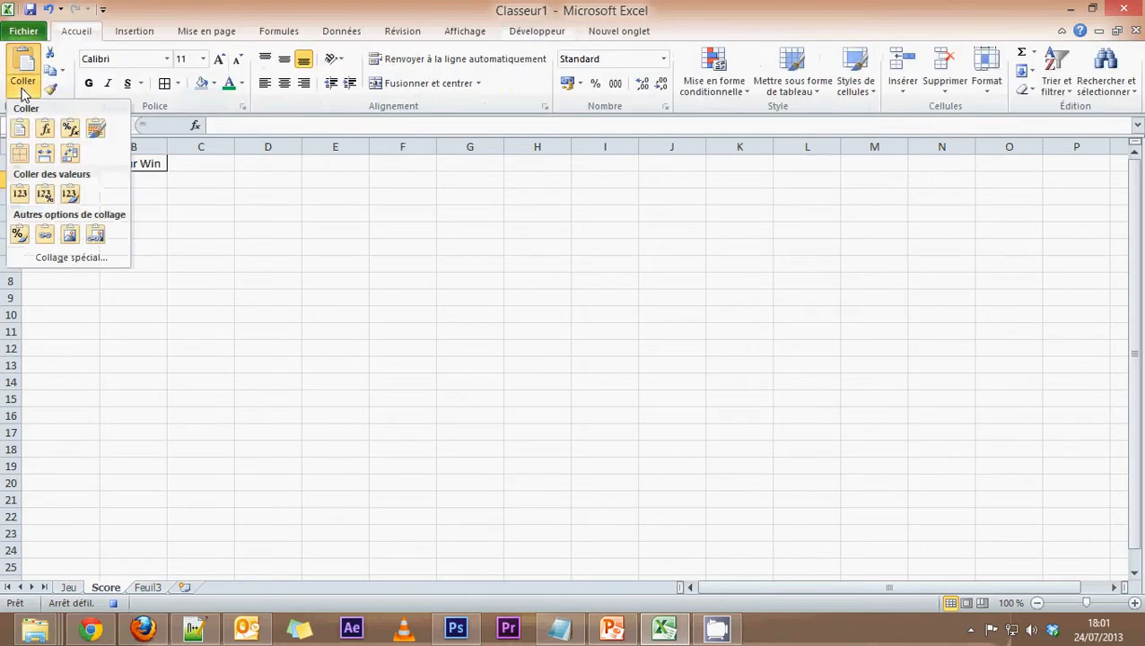
{"action": "left_click", "coordinate": [20, 194]}
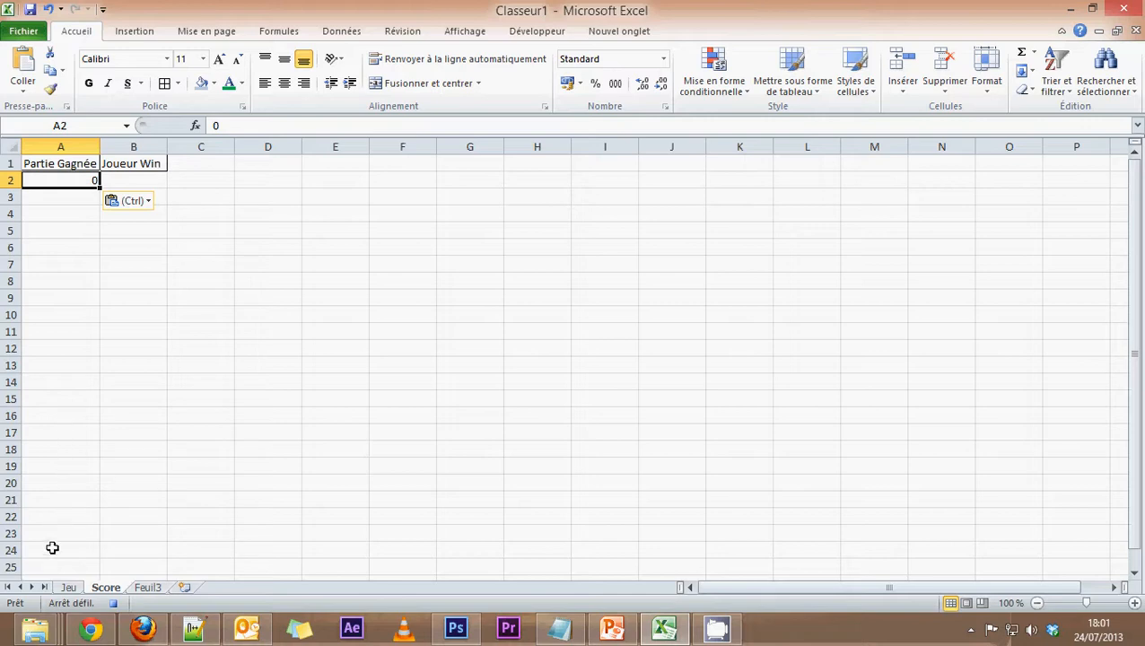
Step: Copy the Winner du jeu cell G18 of the Jeu sheet and paste only its value into cell B2 of the Score sheet
{"action": "left_click", "coordinate": [68, 587]}
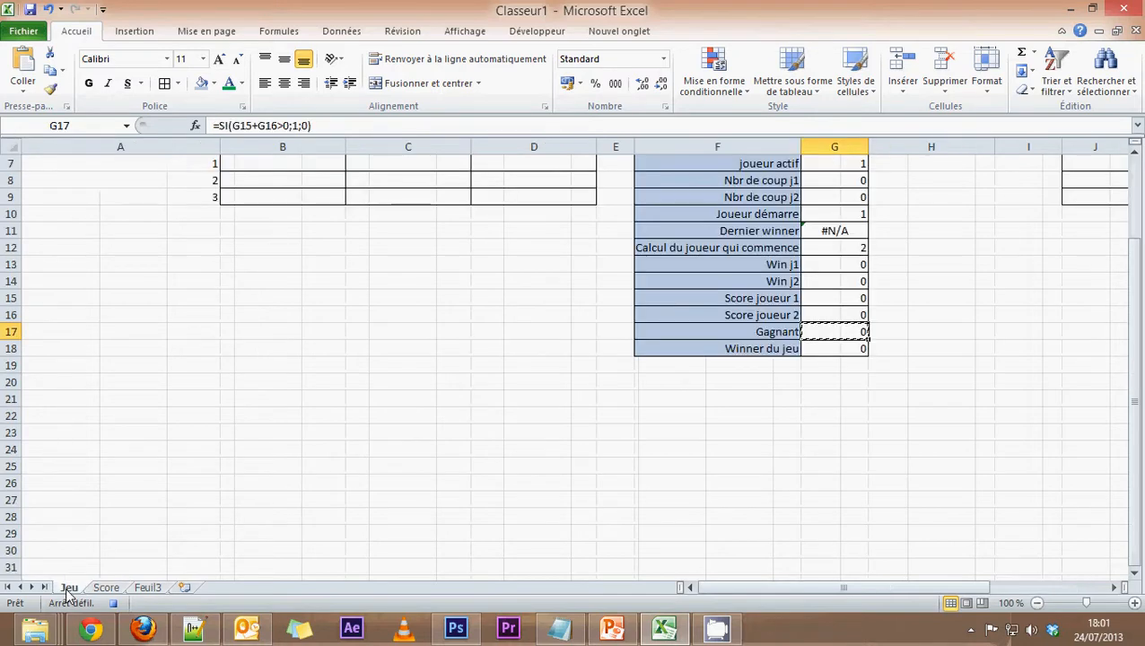
{"action": "left_click", "coordinate": [831, 352]}
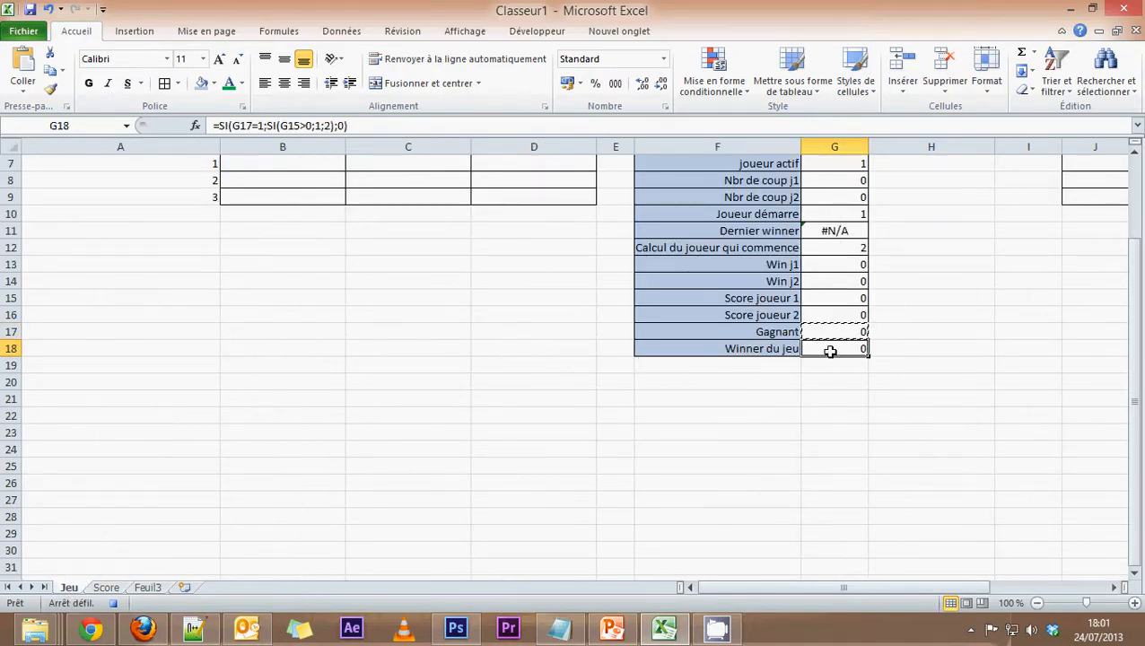
{"action": "key", "text": "ctrl+c"}
{"action": "left_click", "coordinate": [111, 587]}
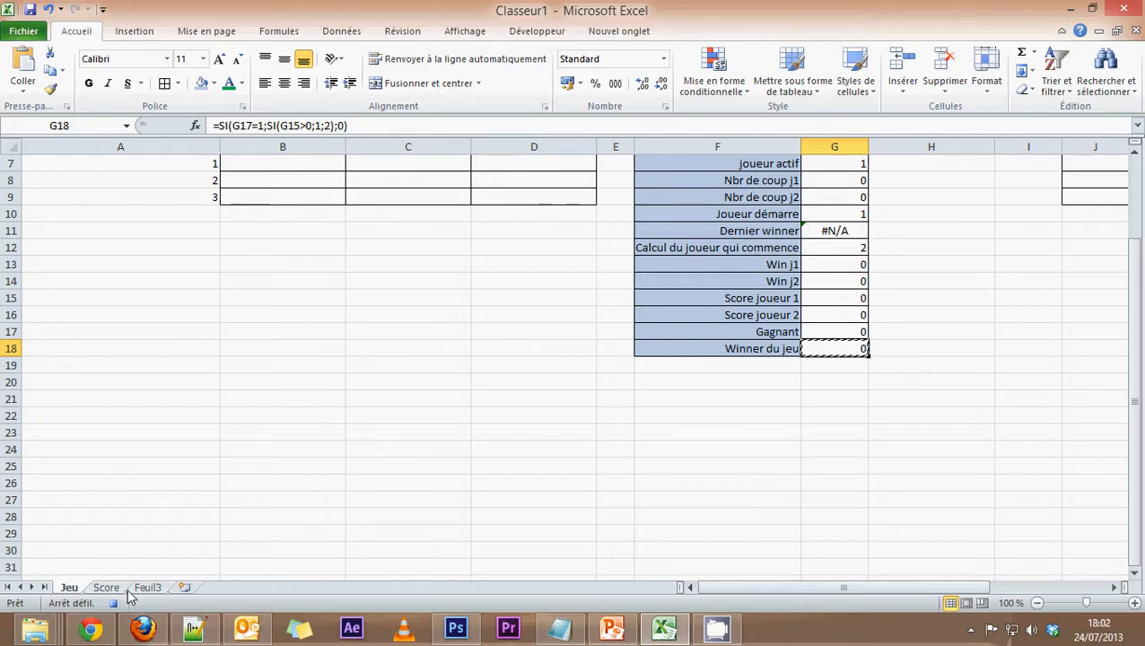
{"action": "left_click", "coordinate": [125, 182]}
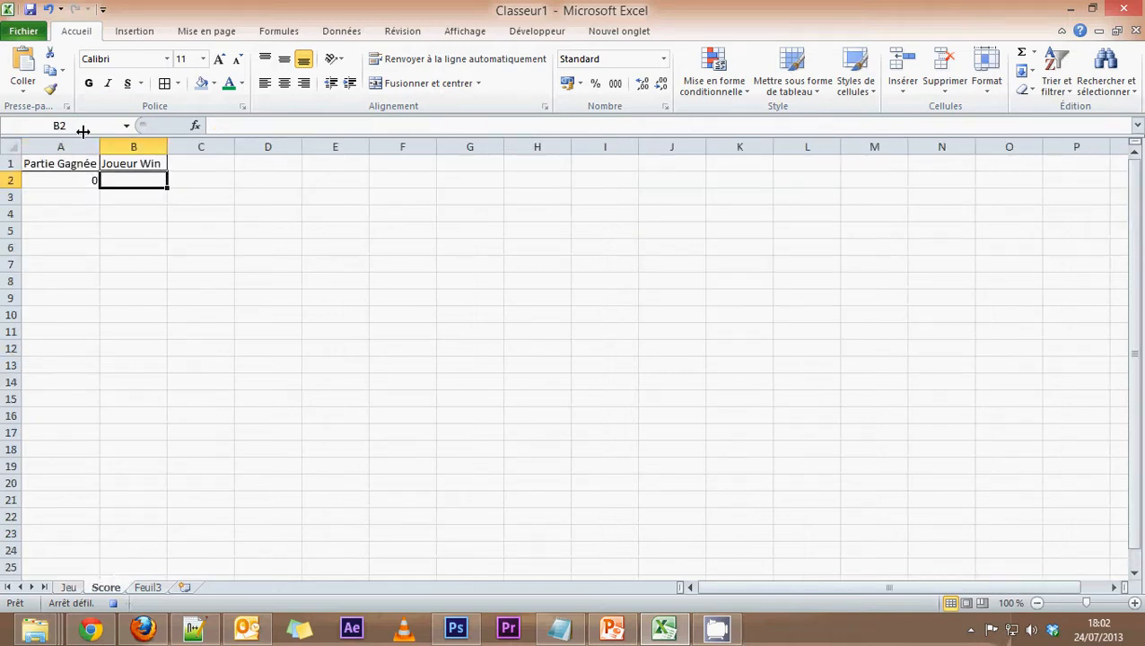
{"action": "left_click", "coordinate": [23, 87]}
{"action": "left_click", "coordinate": [20, 194]}
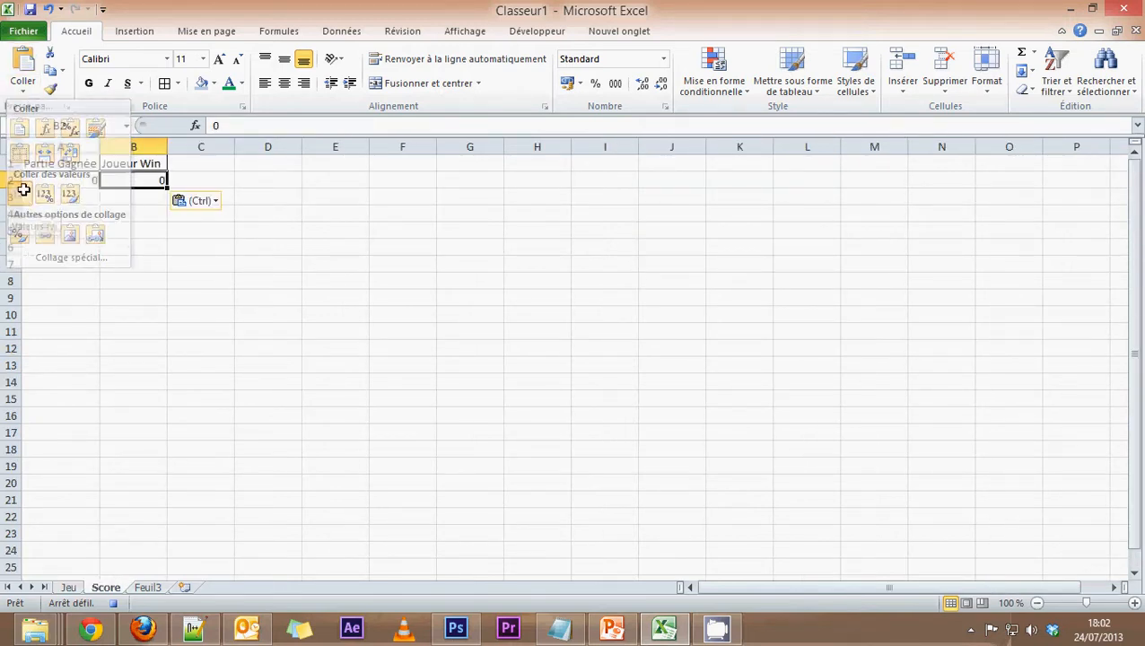
Step: On the Jeu sheet, copy the Calcul du joueur qui commence cell G12 and paste only its value into the Joueur démarre cell G10
{"action": "left_click", "coordinate": [68, 587]}
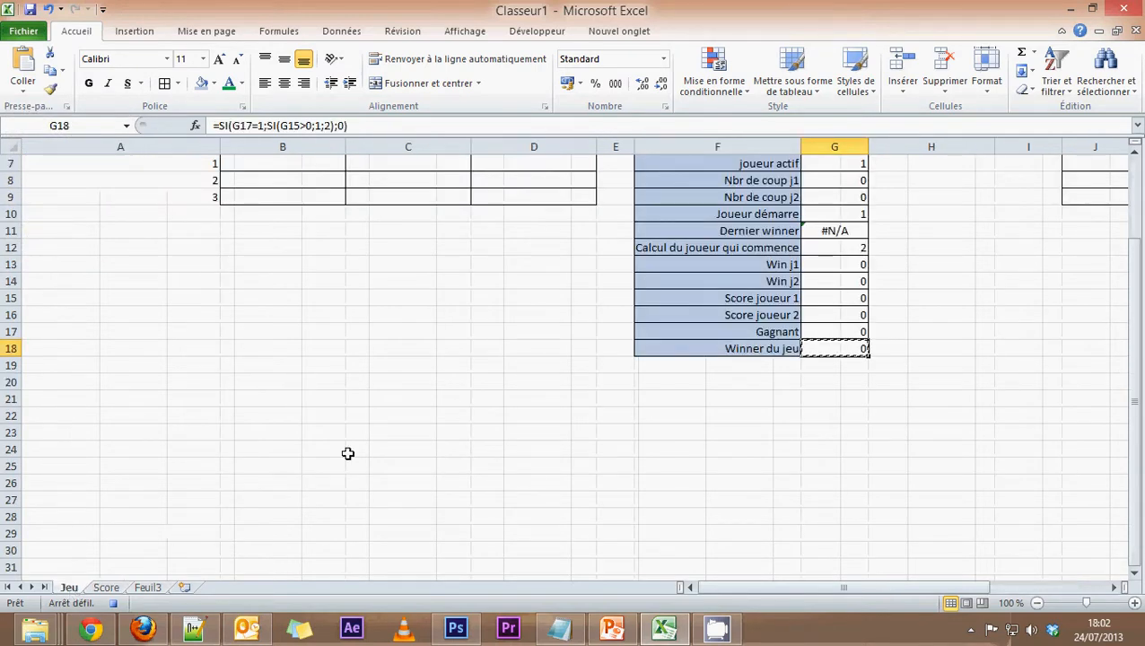
{"action": "scroll", "coordinate": [655, 468], "scroll_direction": "up", "scroll_amount": 1}
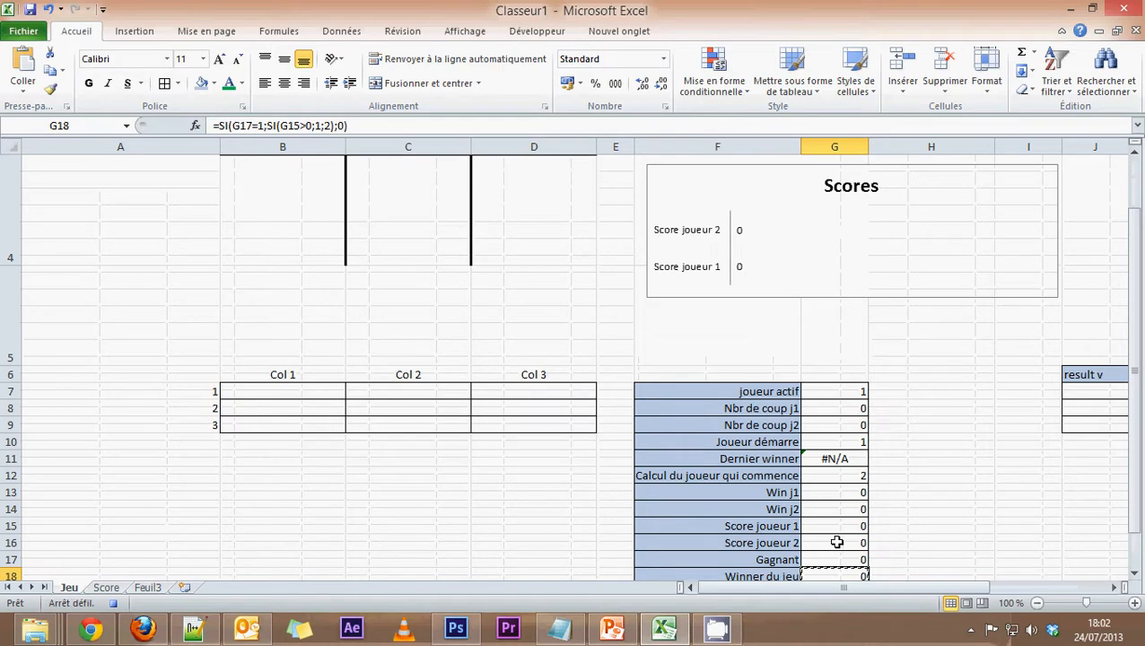
{"action": "scroll", "coordinate": [830, 546], "scroll_direction": "down", "scroll_amount": 1}
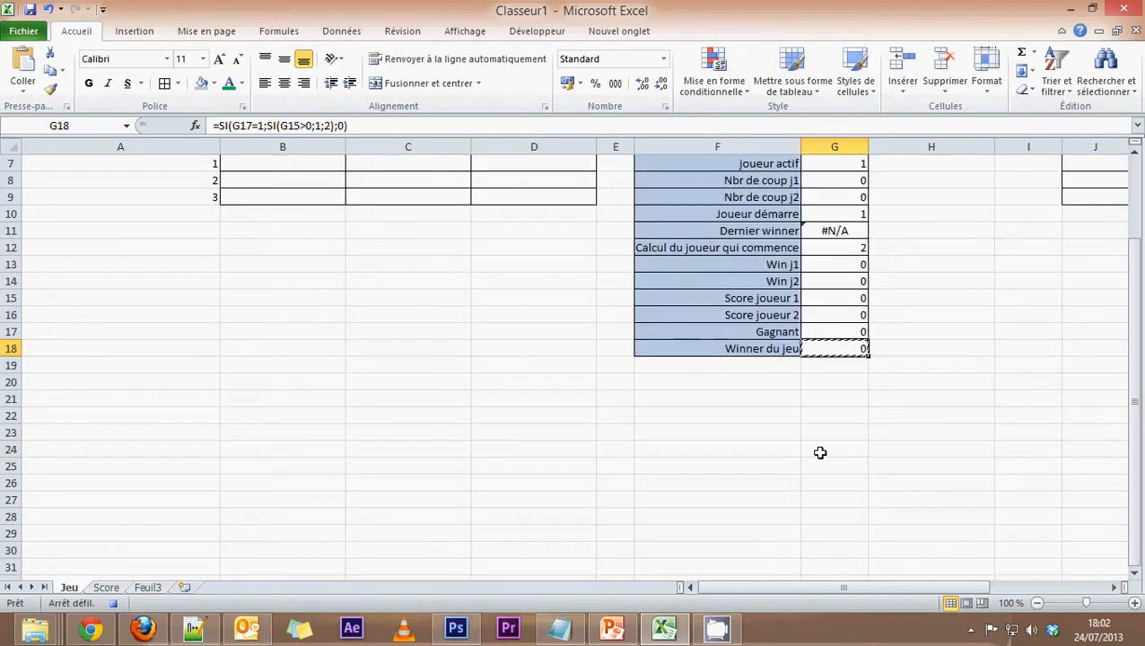
{"action": "scroll", "coordinate": [821, 354], "scroll_direction": "up", "scroll_amount": 1}
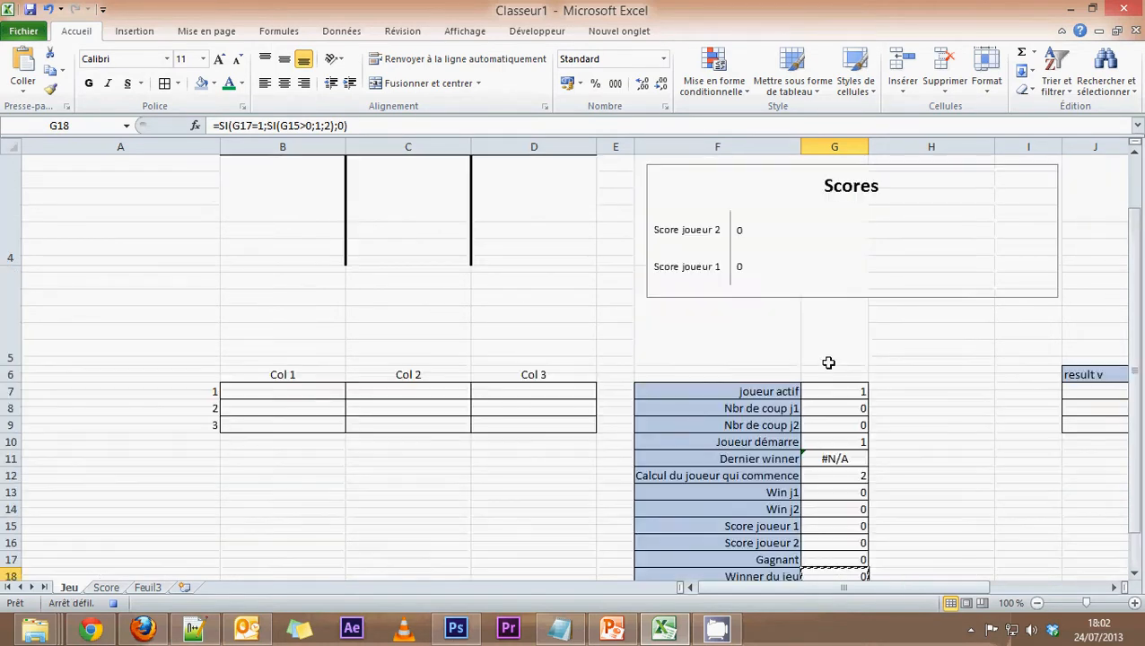
{"action": "left_click", "coordinate": [844, 478]}
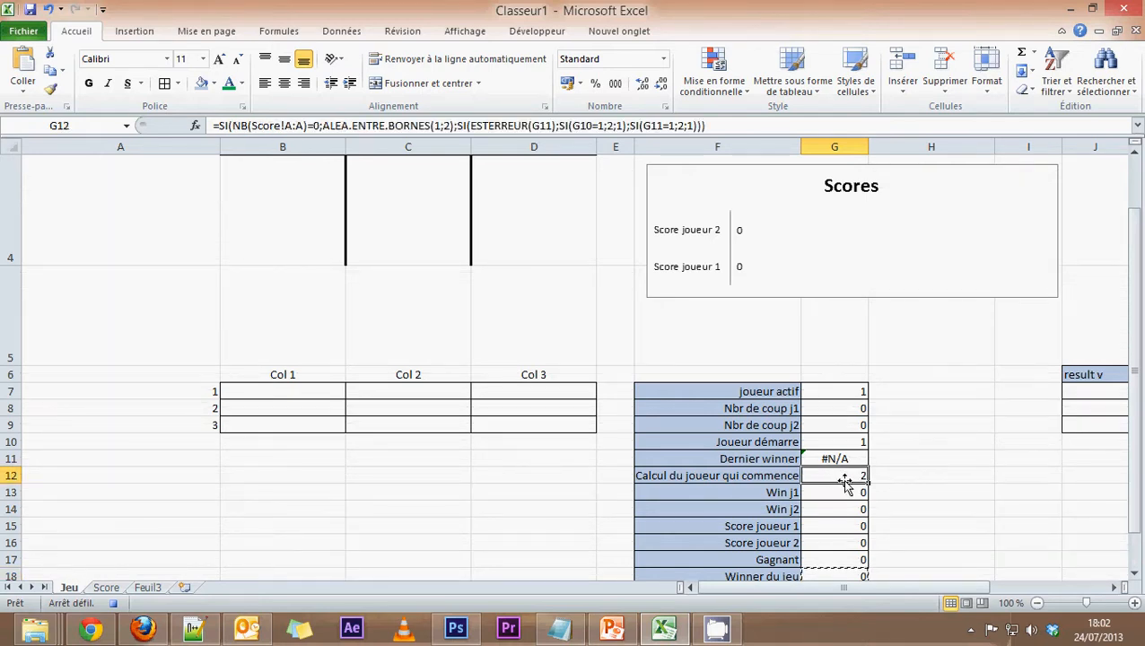
{"action": "key", "text": "ctrl+c"}
{"action": "left_click", "coordinate": [851, 442]}
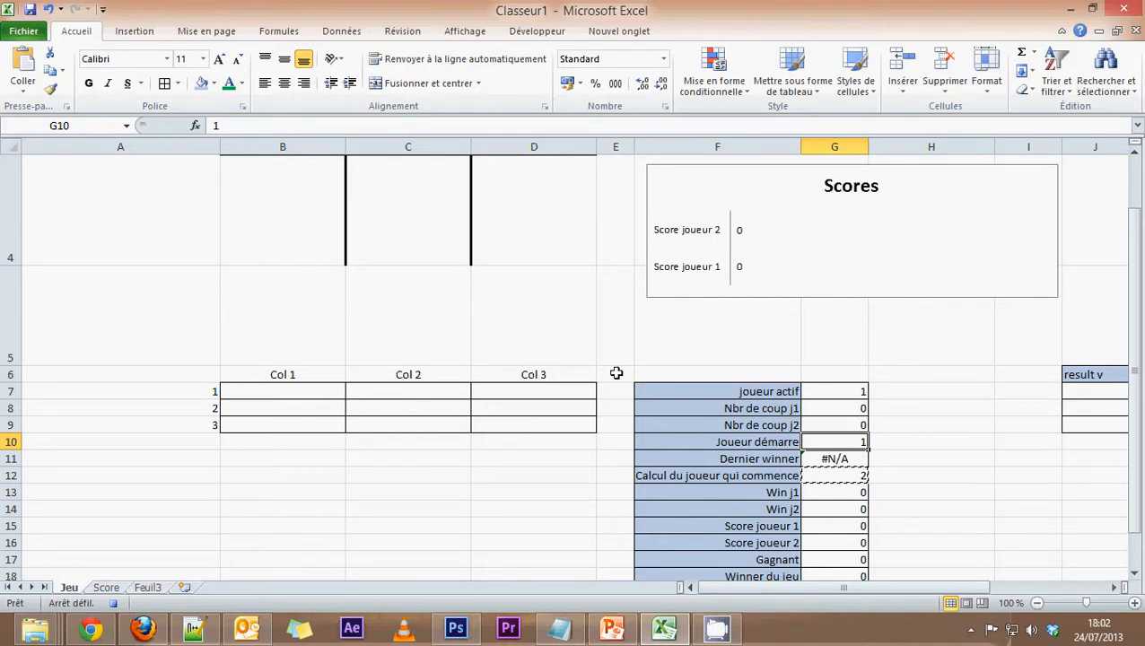
{"action": "left_click", "coordinate": [24, 91]}
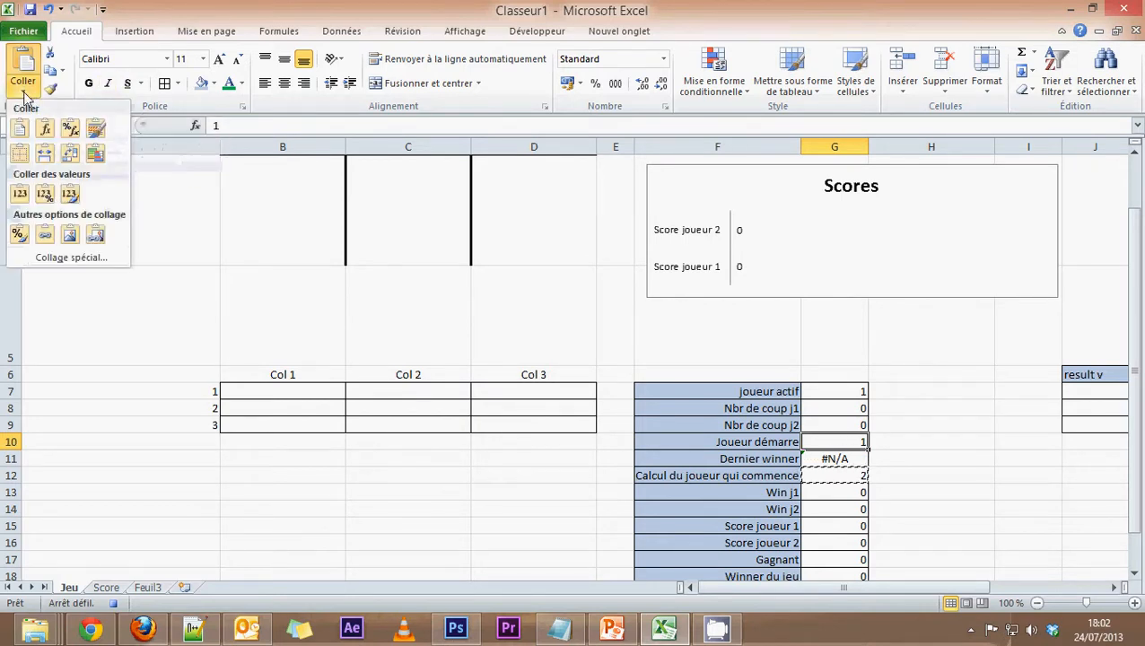
{"action": "left_click", "coordinate": [19, 196]}
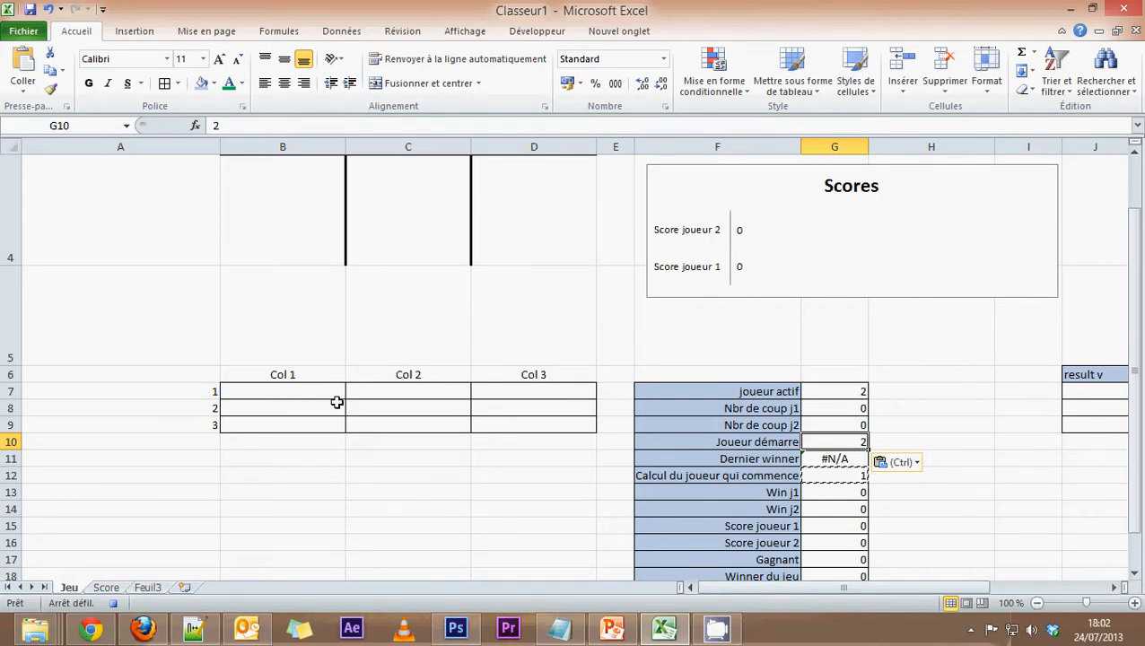
Step: Select the board data cells B7:D9 on the Jeu sheet and cancel the pending copy of G12
{"action": "left_click", "coordinate": [298, 386]}
{"action": "left_click_drag", "start_coordinate": [298, 386], "coordinate": [518, 430]}
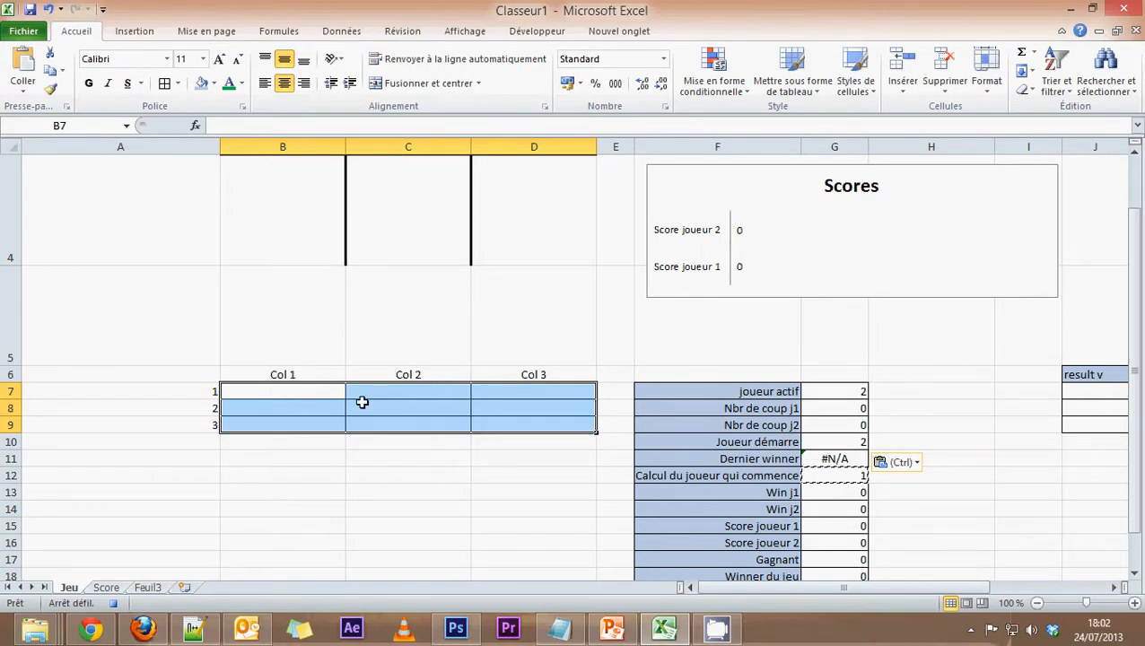
{"action": "key", "text": "Escape"}
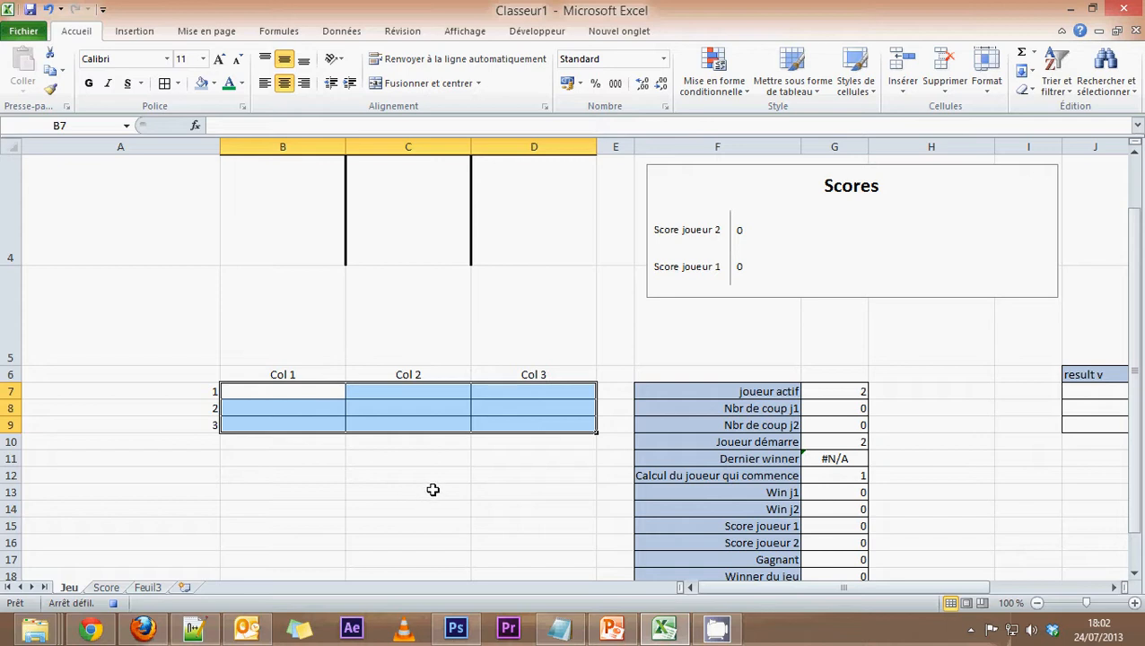
Step: Select the active-player cell F2 of the Jeu sheet and stop recording the nouveaujeu macro
{"action": "scroll", "coordinate": [456, 486], "scroll_direction": "up", "scroll_amount": 1}
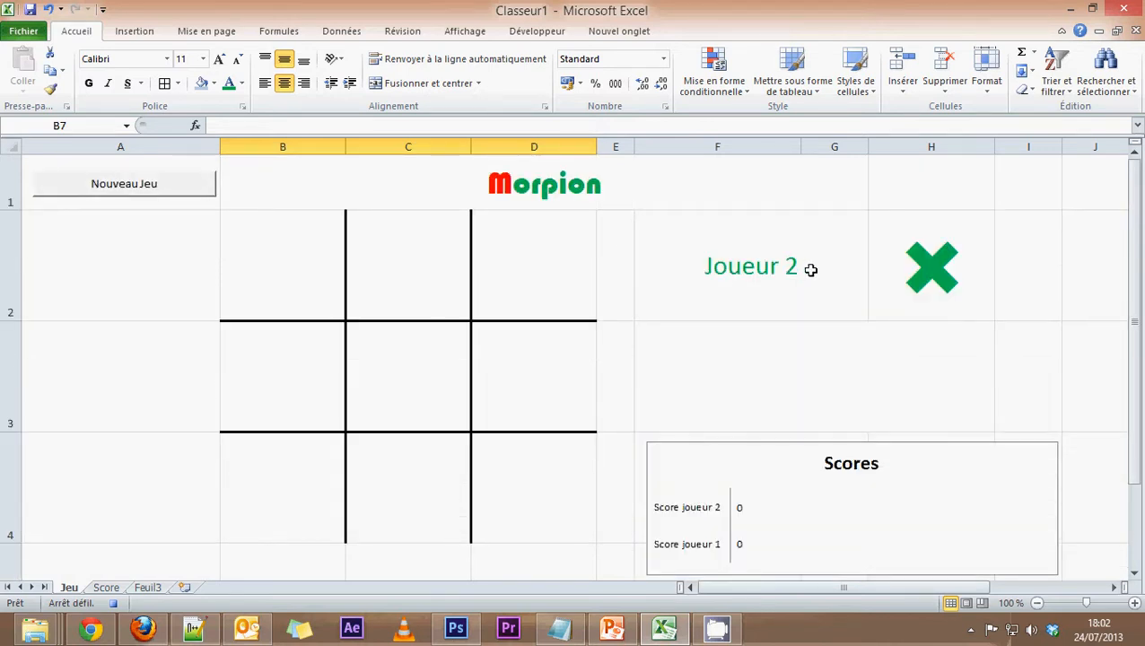
{"action": "left_click", "coordinate": [803, 244]}
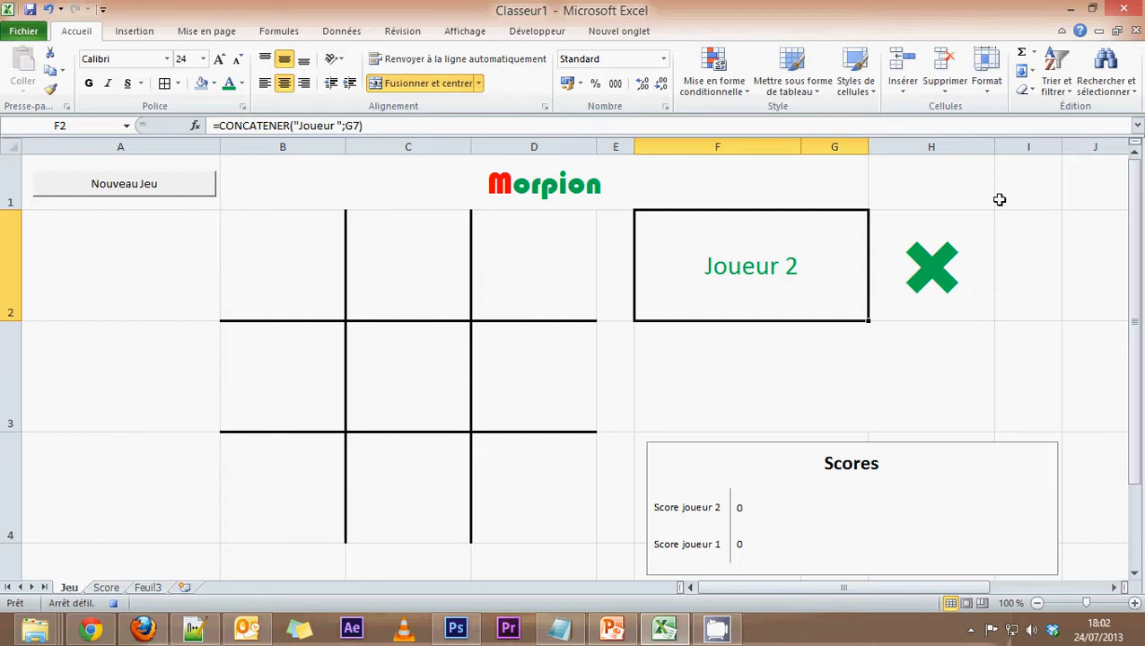
{"action": "left_click", "coordinate": [113, 605]}
Step: Insert a new form-control button on the Jeu sheet
{"action": "left_click", "coordinate": [537, 31]}
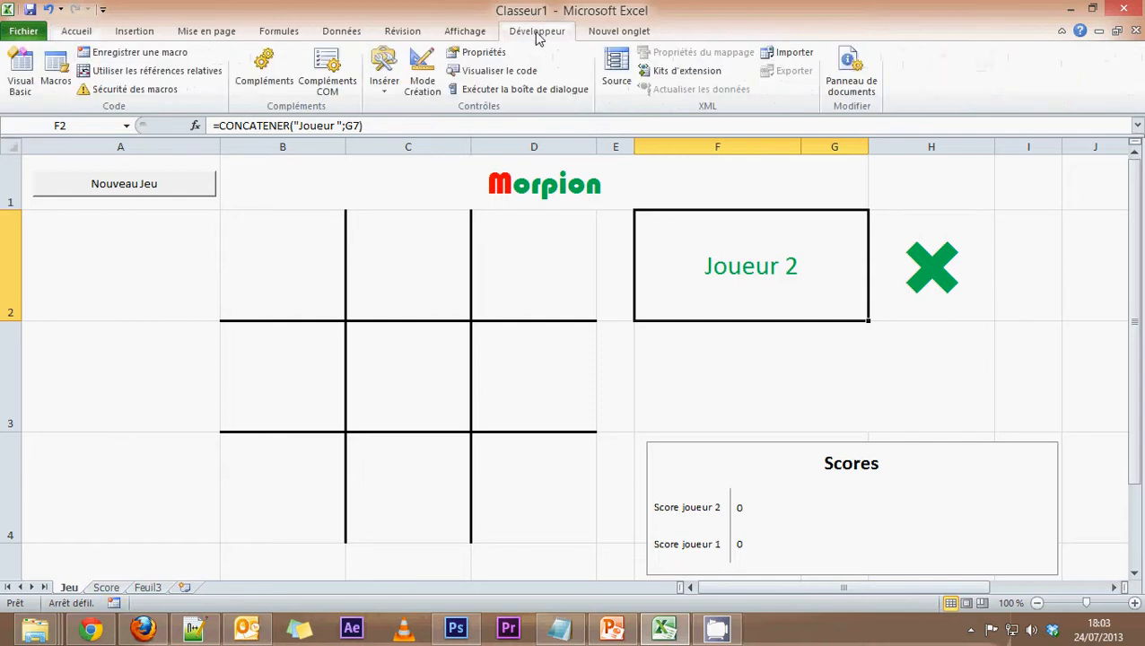
{"action": "left_click", "coordinate": [383, 74]}
{"action": "left_click", "coordinate": [376, 124]}
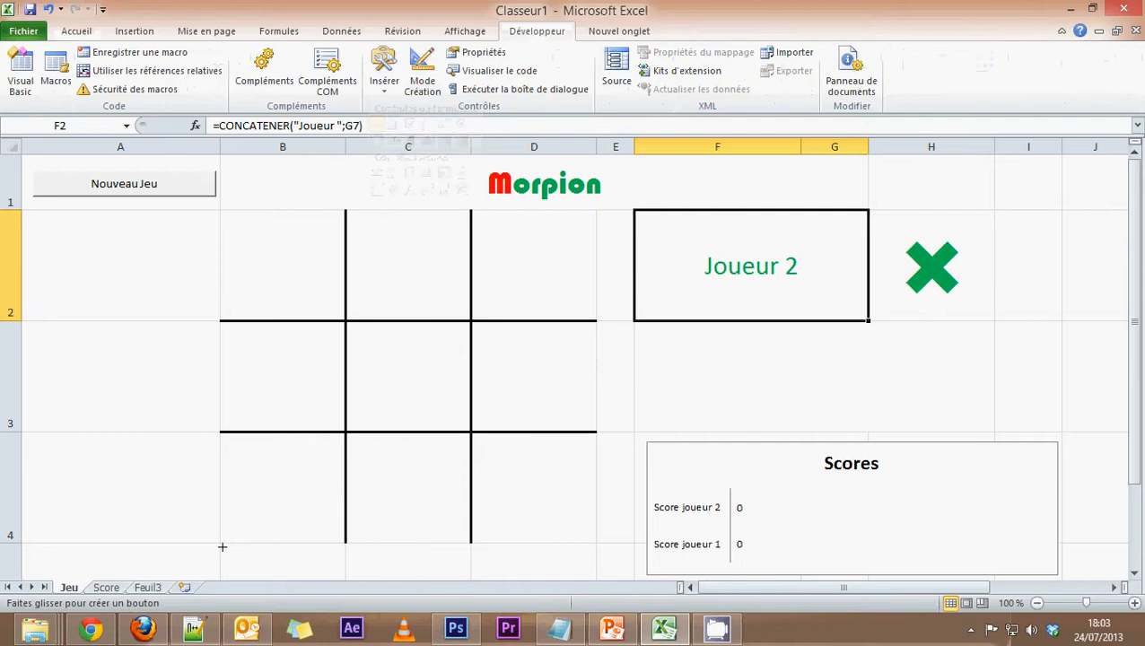